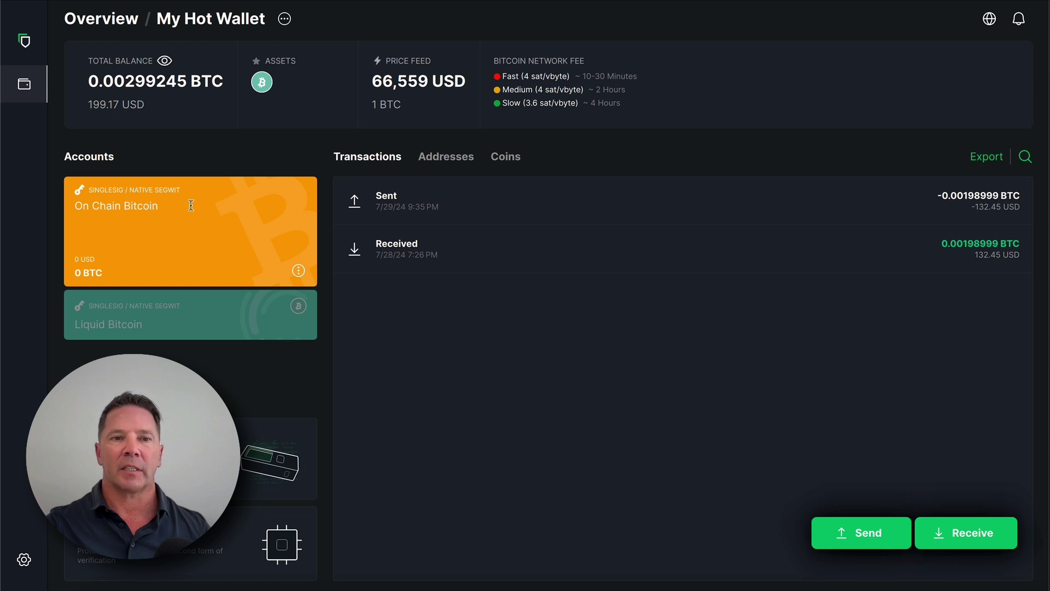
# Step: Display the Liquid Bitcoin account's 0.00299245 L-BTC balance and its six Liquid transactions
pyautogui.moveTo(215, 199); pyautogui.dragTo(171, 212)
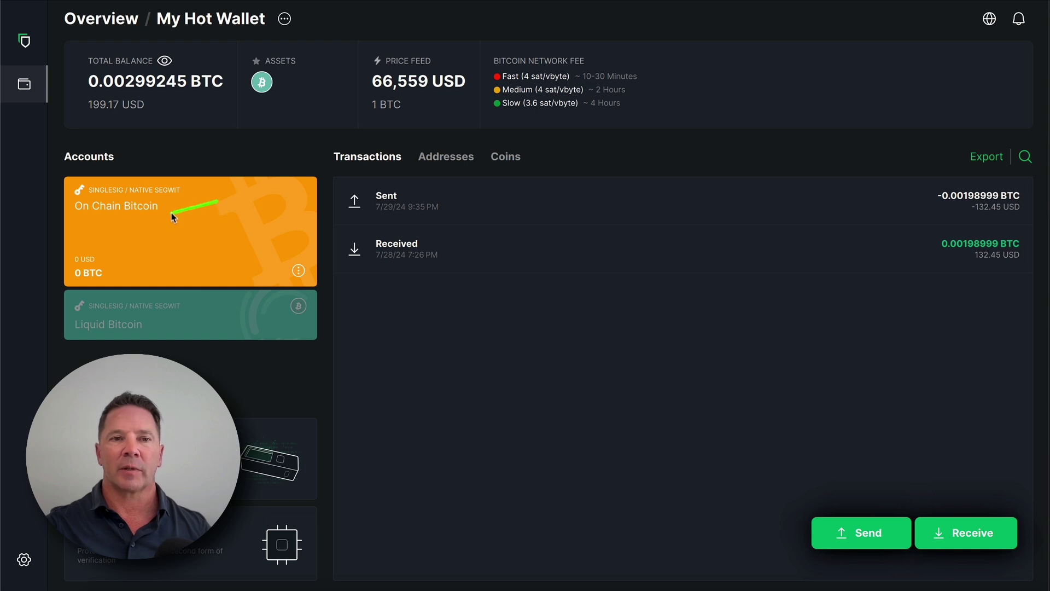
pyautogui.click(232, 330)
pyautogui.click(217, 208)
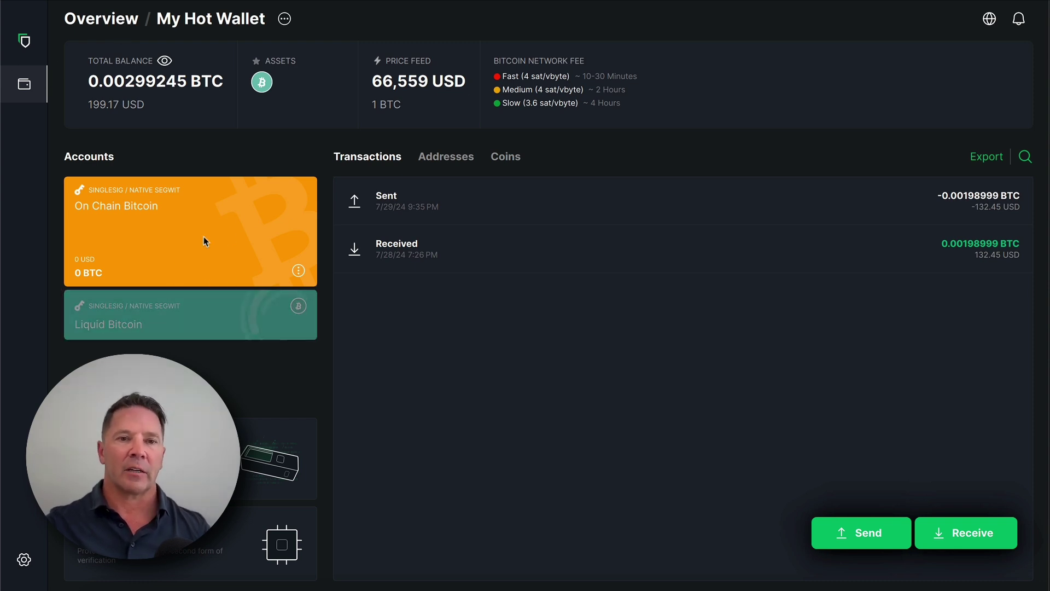
pyautogui.click(228, 304)
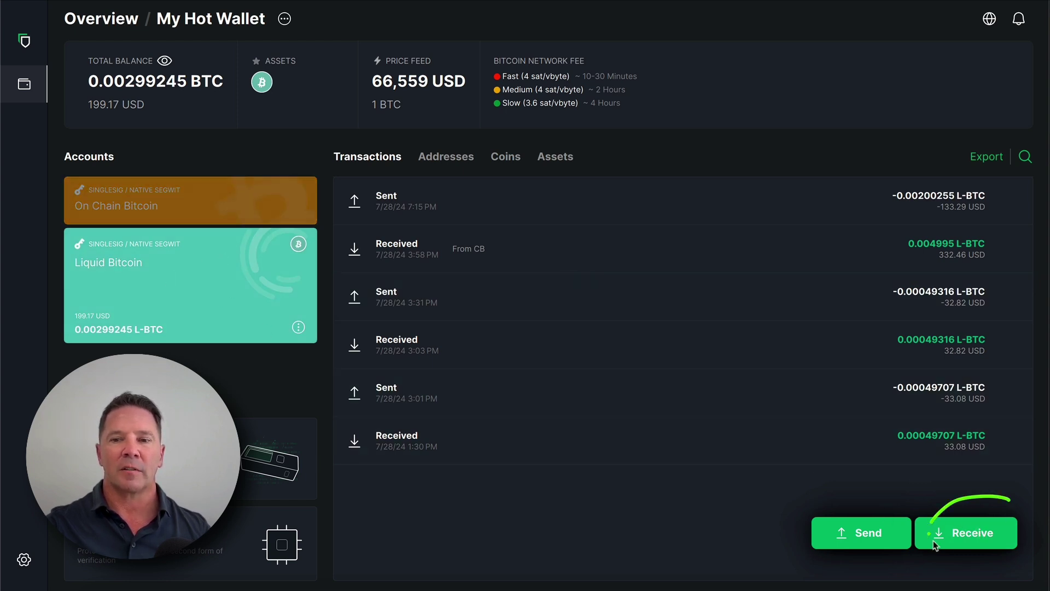
# Step: Copy the Liquid Bitcoin receive address from the Receive panel and close it
pyautogui.click(982, 533)
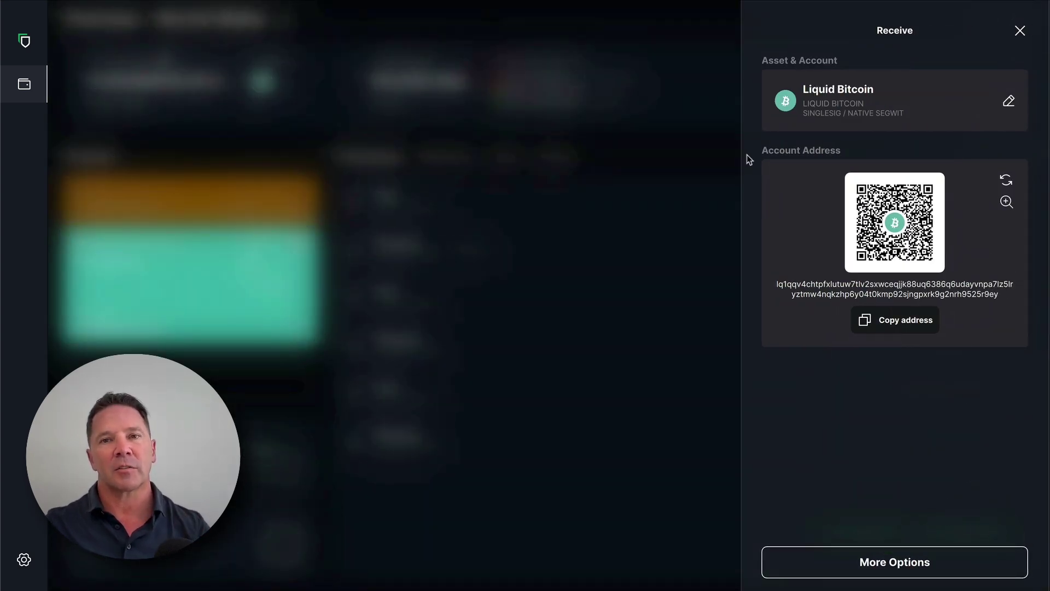
pyautogui.click(892, 323)
pyautogui.click(634, 56)
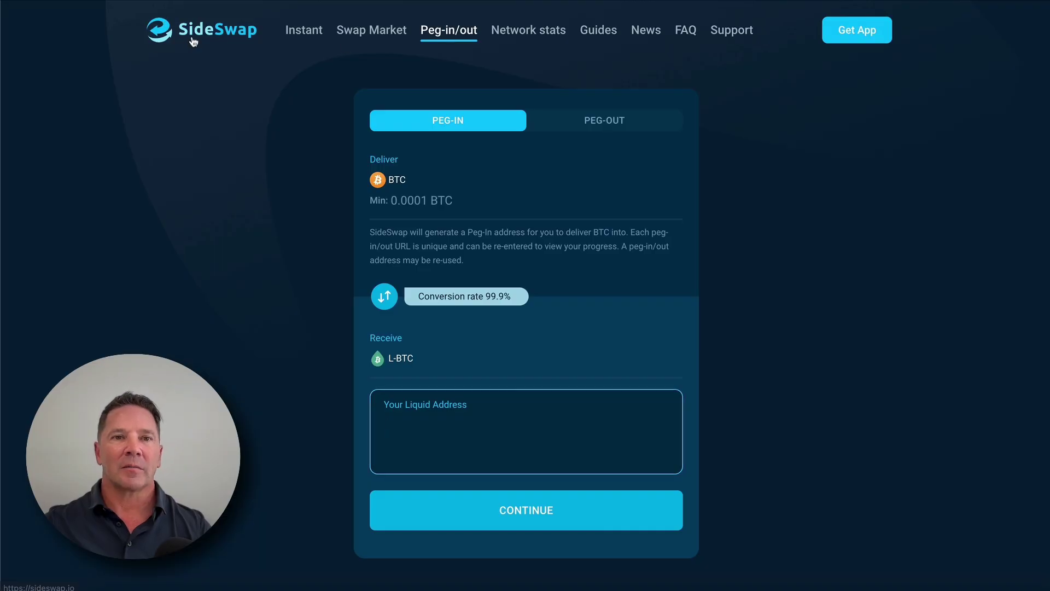
pyautogui.click(194, 41)
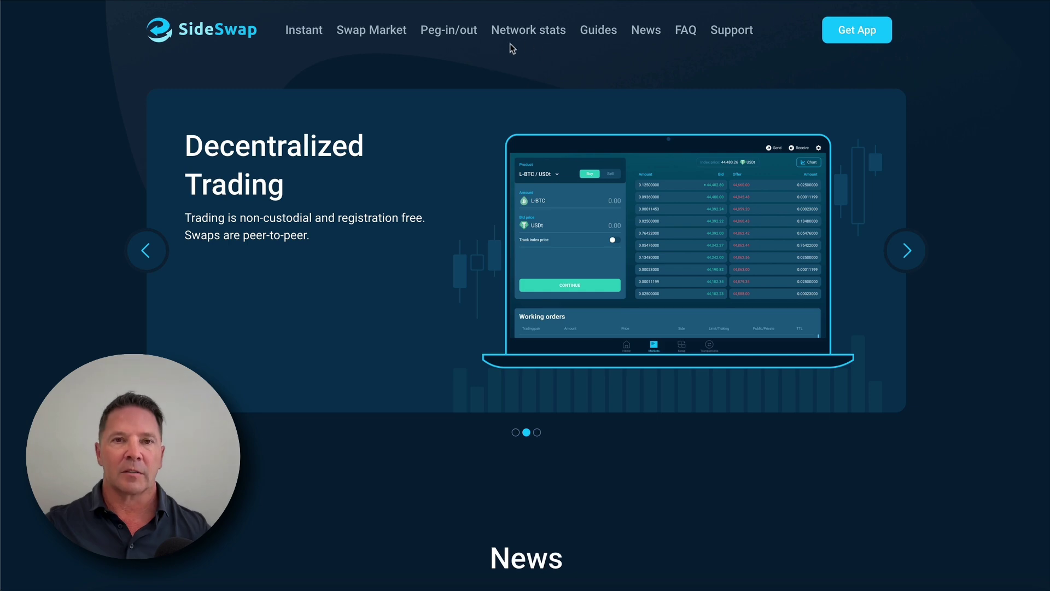
pyautogui.click(462, 36)
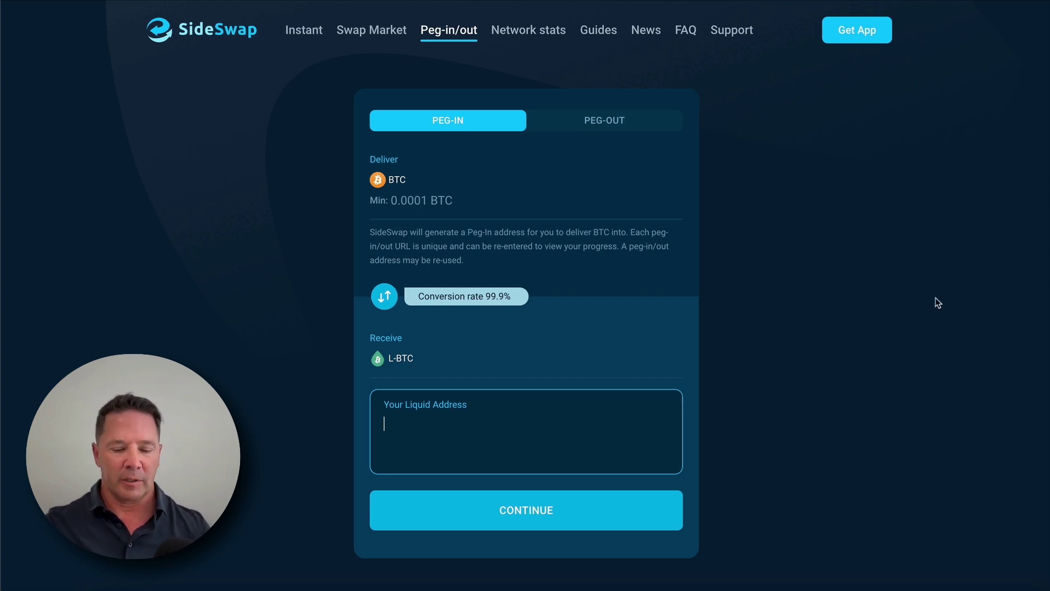
pyautogui.write('lq1qqv4chtpfxlutuw7tlv2sxwceqjjk88uq6386q6udayvnpa7lz5lryztmw4nqkzhp6y04t0kmp92sjngpxrk9g2nrh9525r9ey')
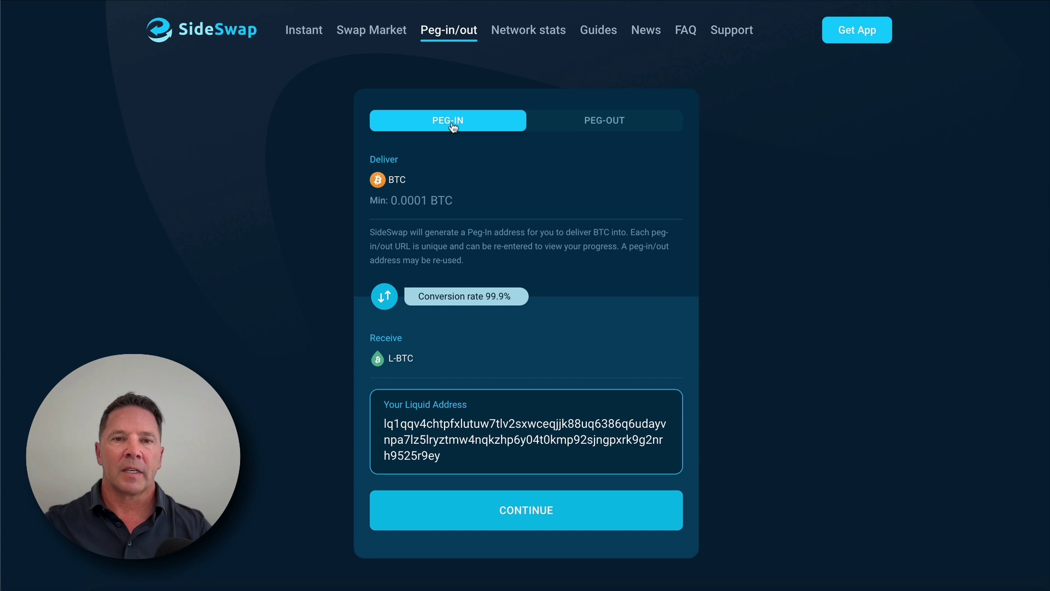
pyautogui.moveTo(478, 88)
pyautogui.mouseDown()
pyautogui.moveTo(423, 133)
pyautogui.moveTo(441, 104)
pyautogui.mouseUp()
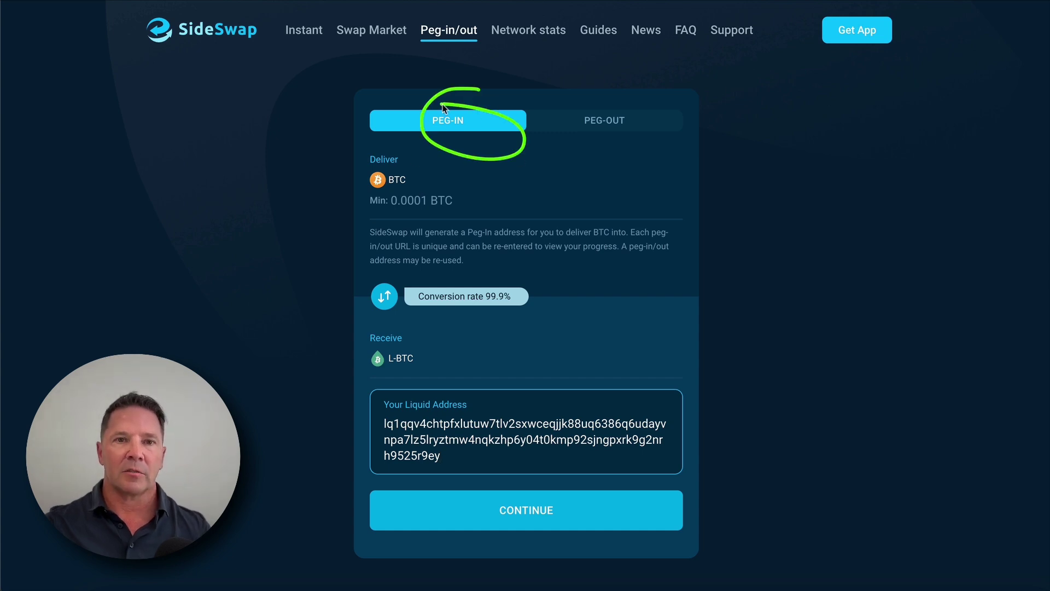
pyautogui.moveTo(411, 155)
pyautogui.mouseDown()
pyautogui.moveTo(383, 155)
pyautogui.moveTo(368, 186)
pyautogui.moveTo(426, 182)
pyautogui.moveTo(412, 156)
pyautogui.mouseUp()
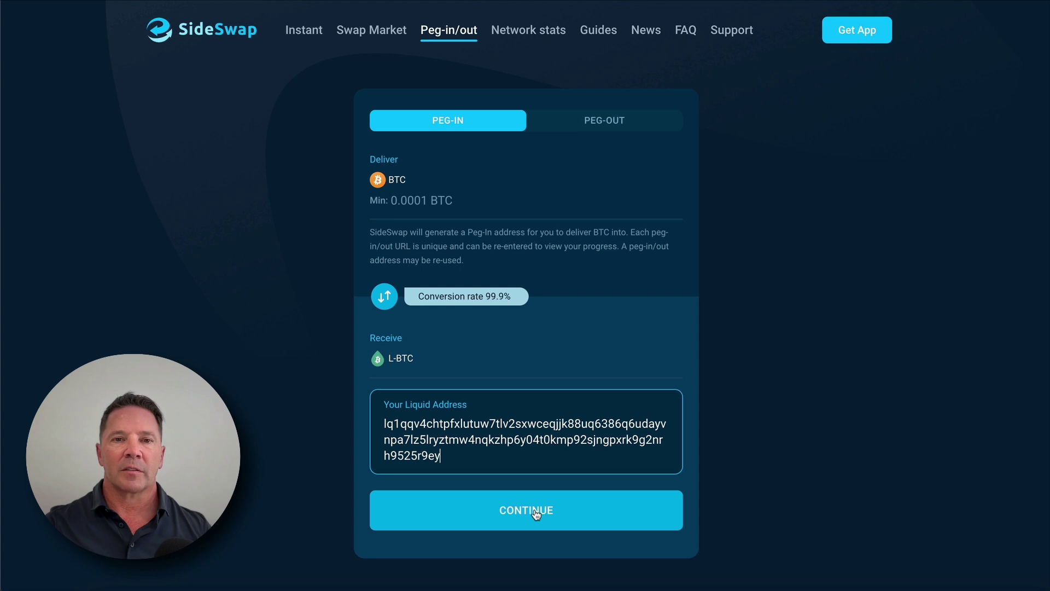
pyautogui.moveTo(503, 169)
pyautogui.mouseDown()
pyautogui.moveTo(433, 198)
pyautogui.moveTo(471, 191)
pyautogui.mouseUp()
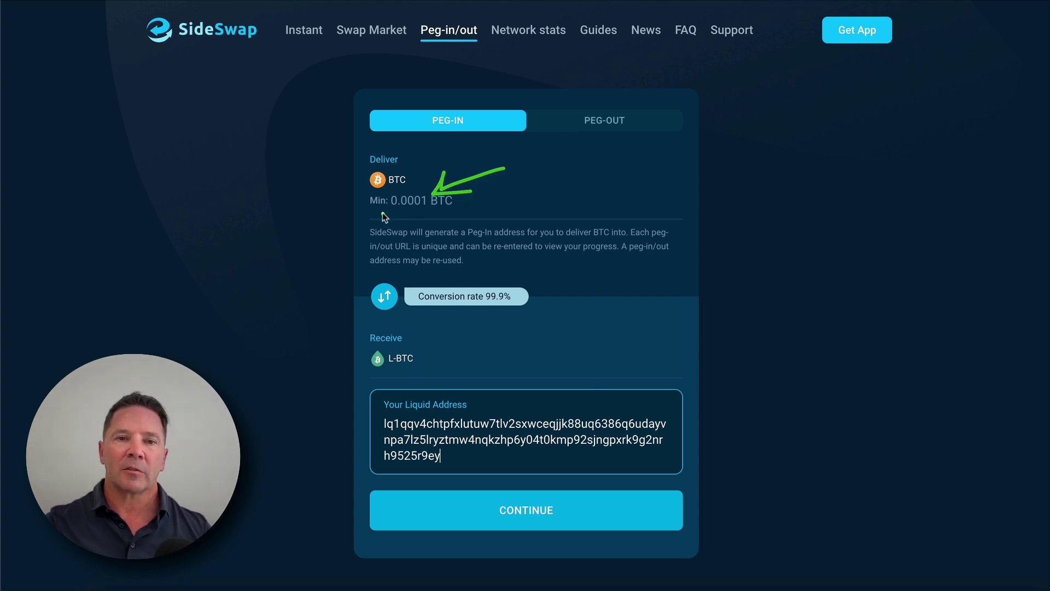
pyautogui.click(407, 204)
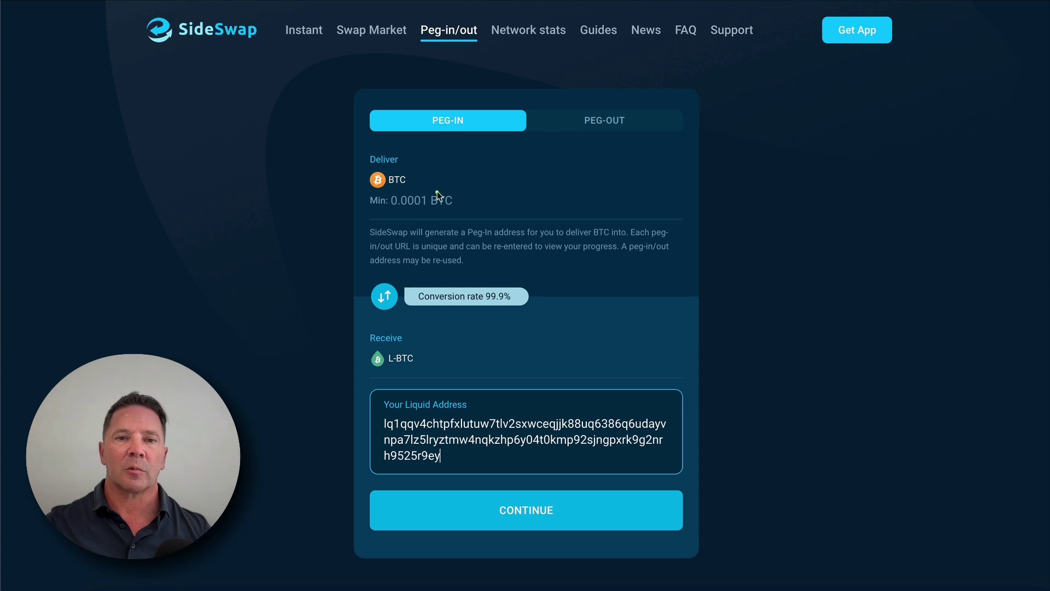
pyautogui.click(648, 125)
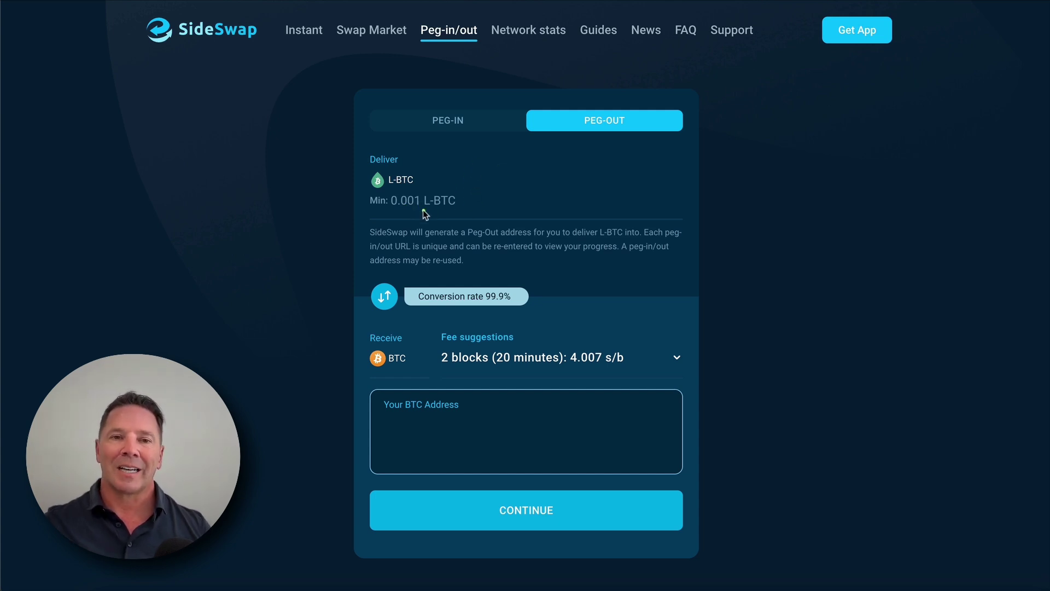
# Step: Paste the Liquid receive address as the peg-in destination and generate a BTC deposit address
pyautogui.click(458, 120)
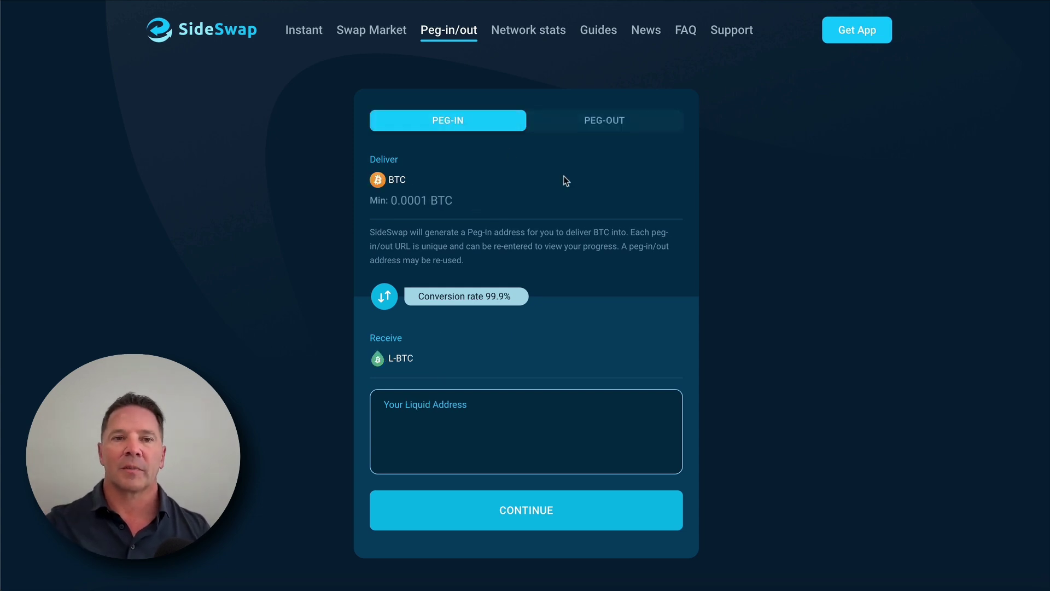
pyautogui.write('lq1qqv4chtpfxlutuw7tlv2sxwceqjjk88uq6386q6udayvnpa7lz5lryztmw4nqkzhp6y04t0kmp92sjngpxrk9g2nrh9525r9ey')
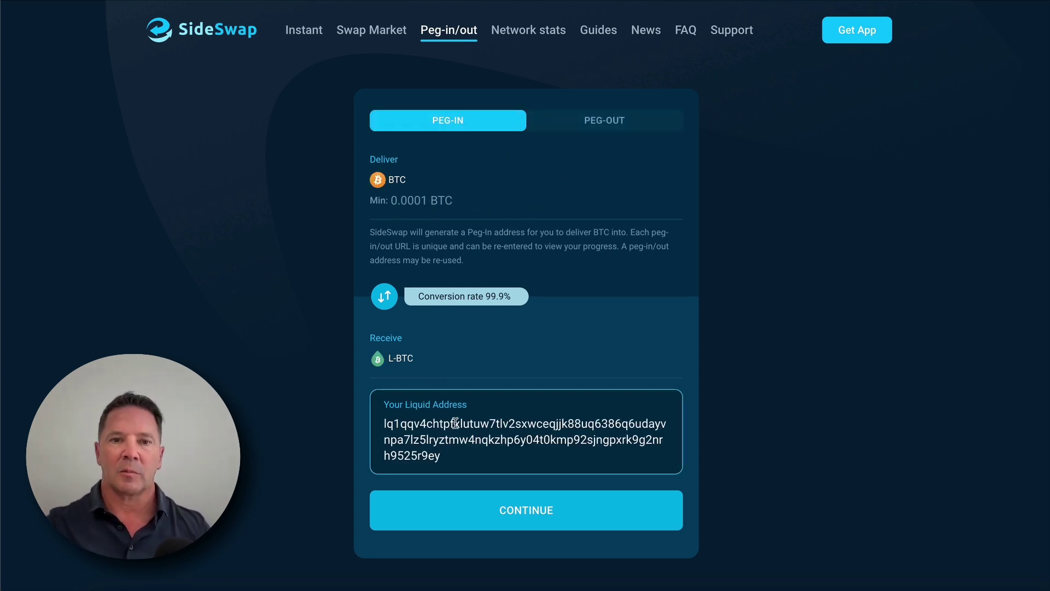
pyautogui.click(538, 512)
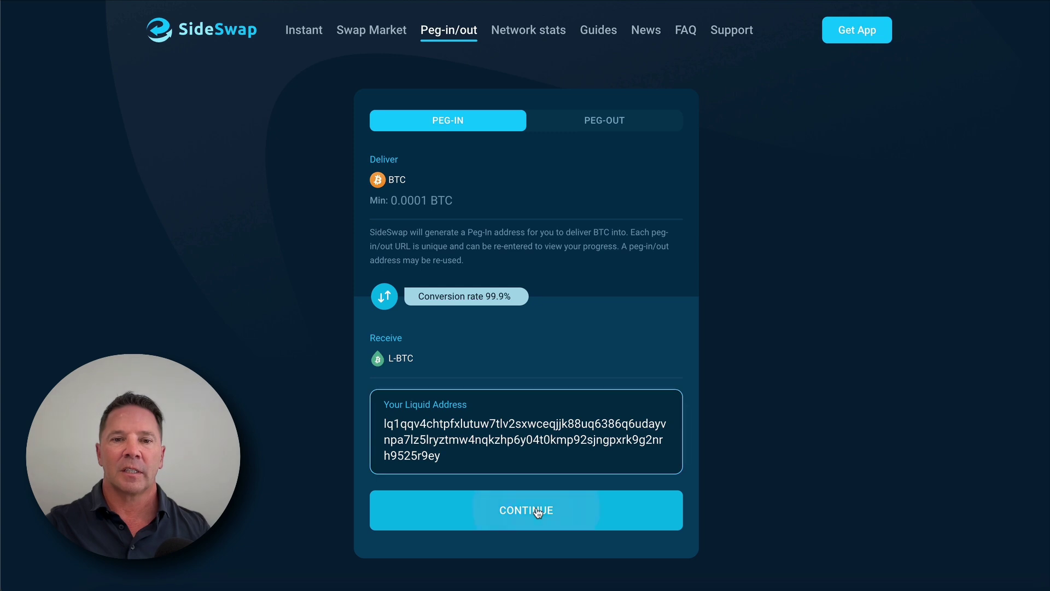
# Step: Copy the generated BTC peg-in deposit address (minimum 0.0001 BTC)
pyautogui.moveTo(649, 191); pyautogui.dragTo(630, 208)
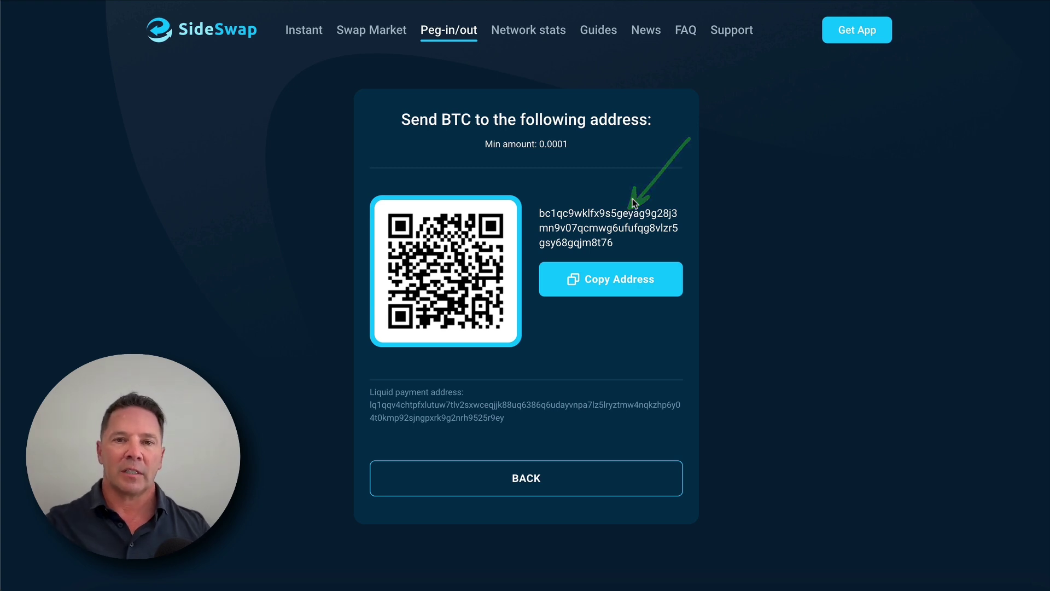
pyautogui.moveTo(674, 170)
pyautogui.mouseDown()
pyautogui.moveTo(583, 168)
pyautogui.moveTo(512, 229)
pyautogui.moveTo(684, 235)
pyautogui.moveTo(621, 162)
pyautogui.mouseUp()
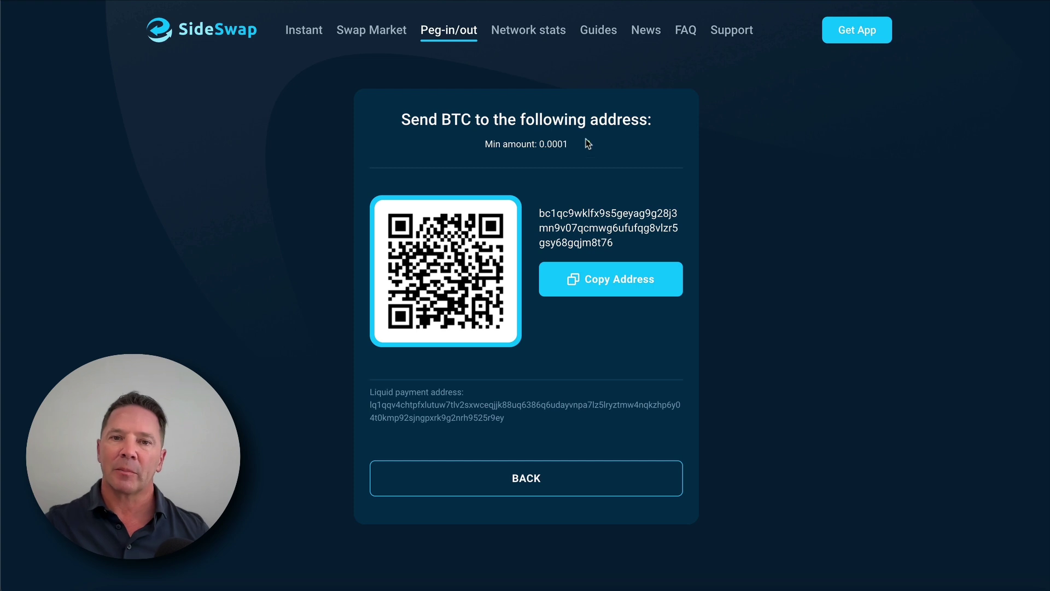
pyautogui.moveTo(584, 137)
pyautogui.mouseDown()
pyautogui.moveTo(519, 129)
pyautogui.moveTo(460, 145)
pyautogui.moveTo(564, 159)
pyautogui.mouseUp()
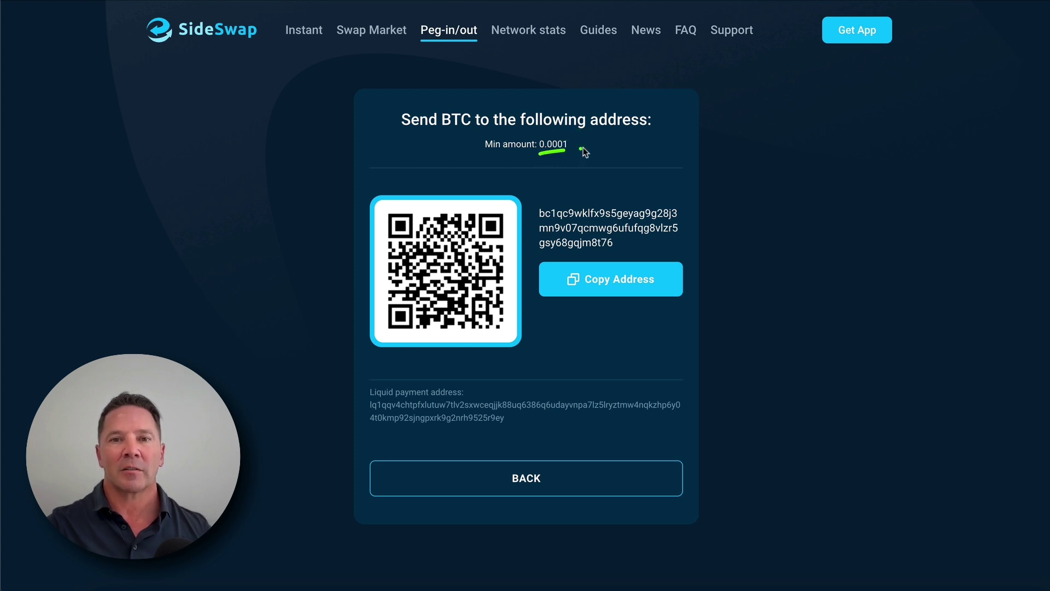
pyautogui.click(620, 282)
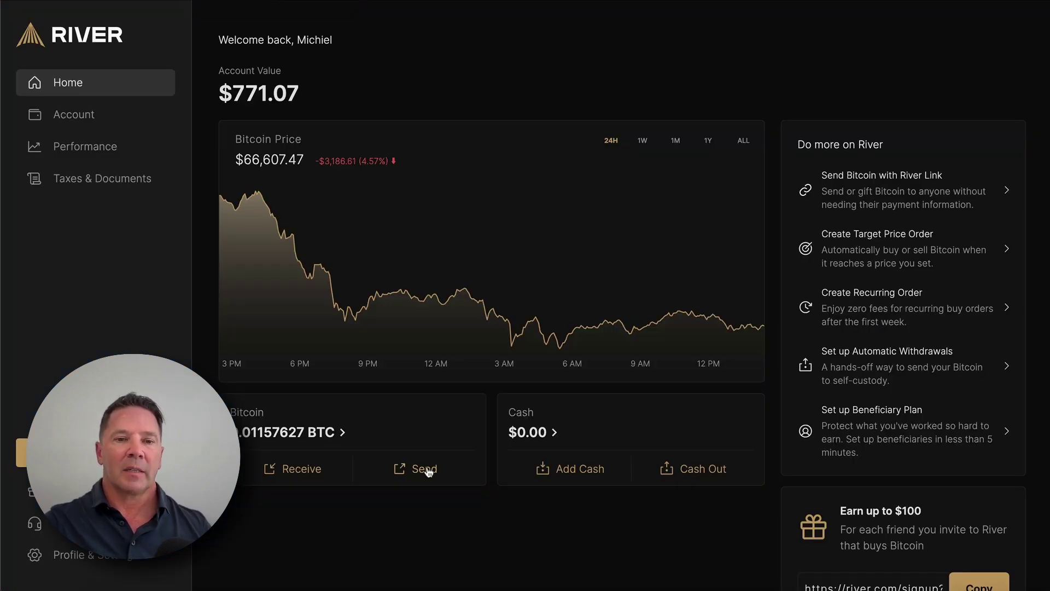
# Step: Start a River bitcoin send with the SideSwap deposit address as recipient
pyautogui.moveTo(432, 443); pyautogui.dragTo(445, 440)
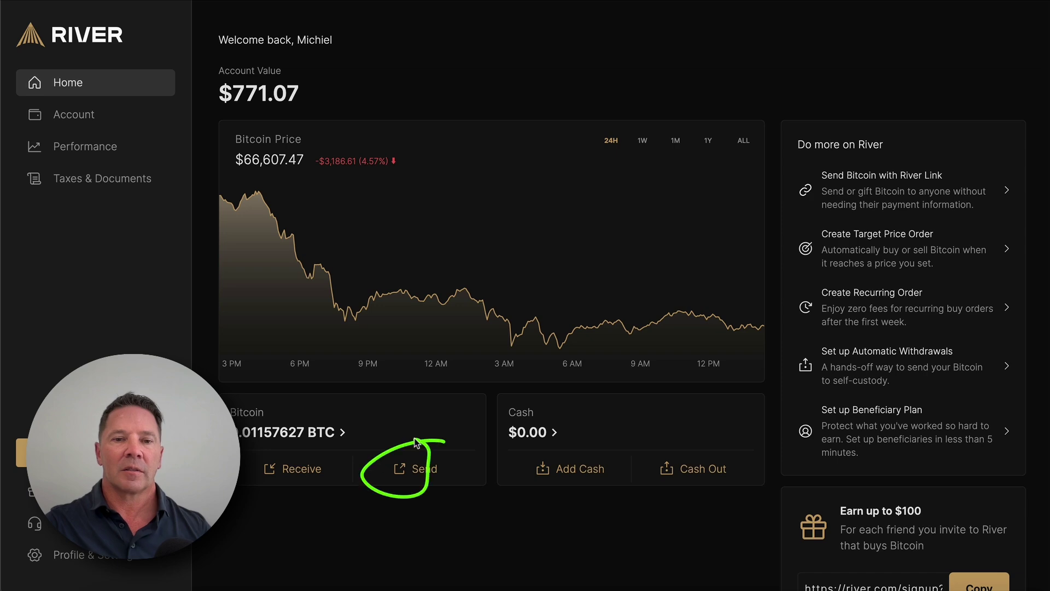
pyautogui.click(415, 472)
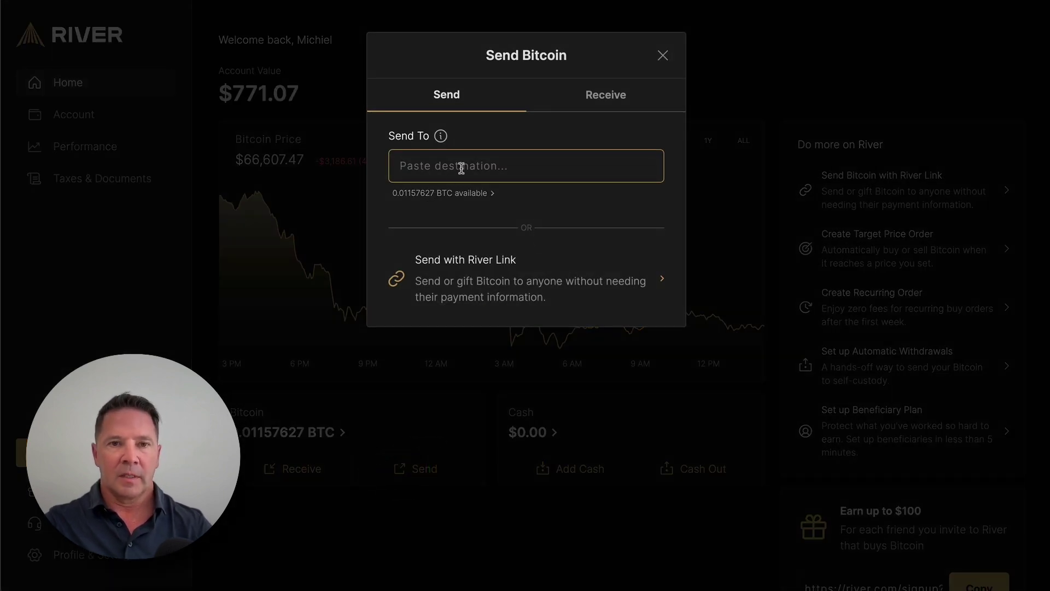
pyautogui.hotkey('ctrl', 'v')
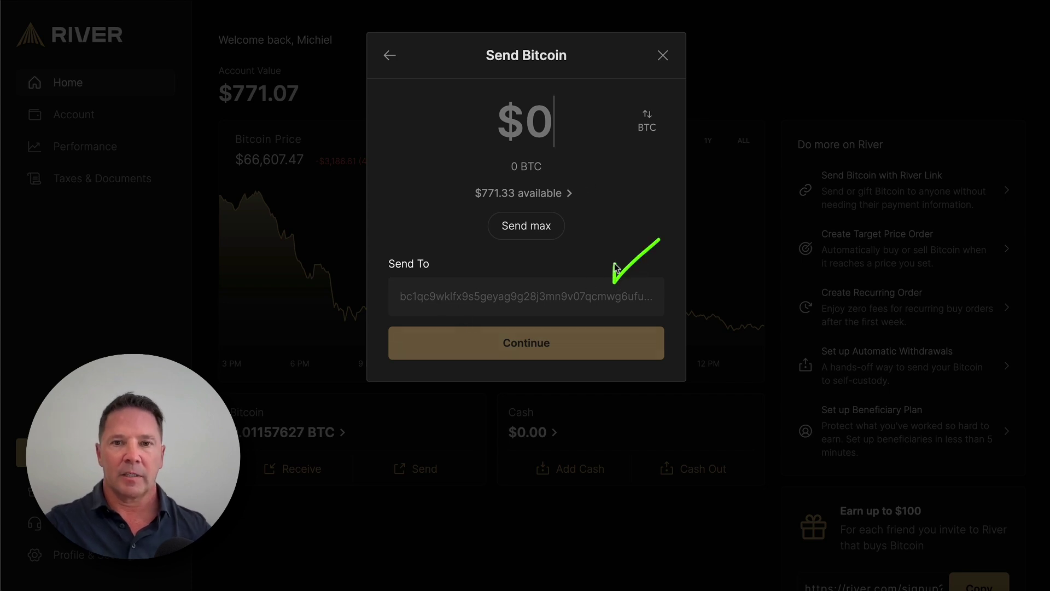
pyautogui.moveTo(602, 298); pyautogui.dragTo(711, 297)
pyautogui.click(592, 300)
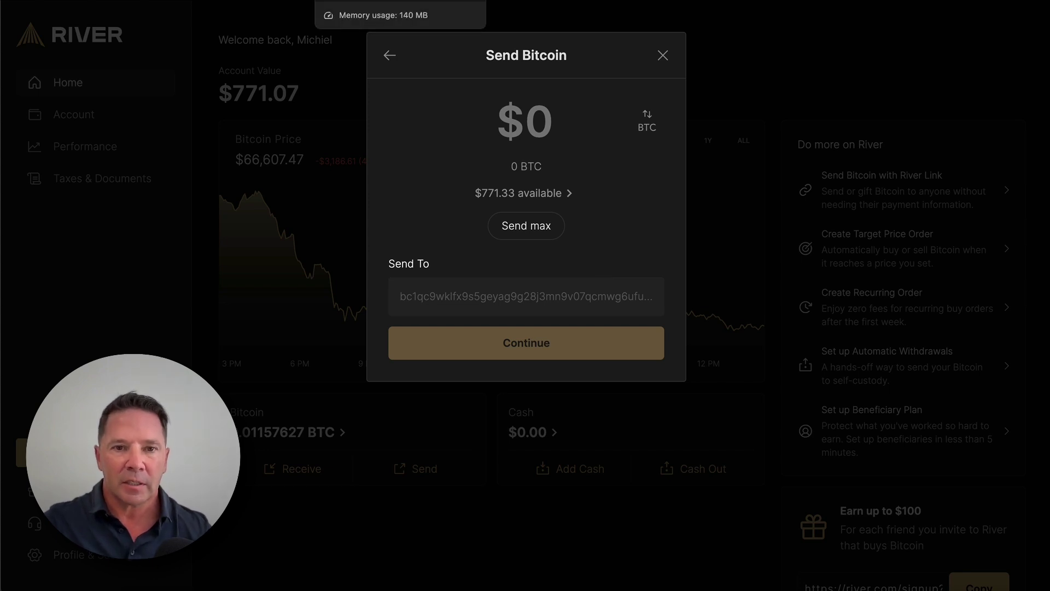
pyautogui.hotkey('ctrl', 'Tab')
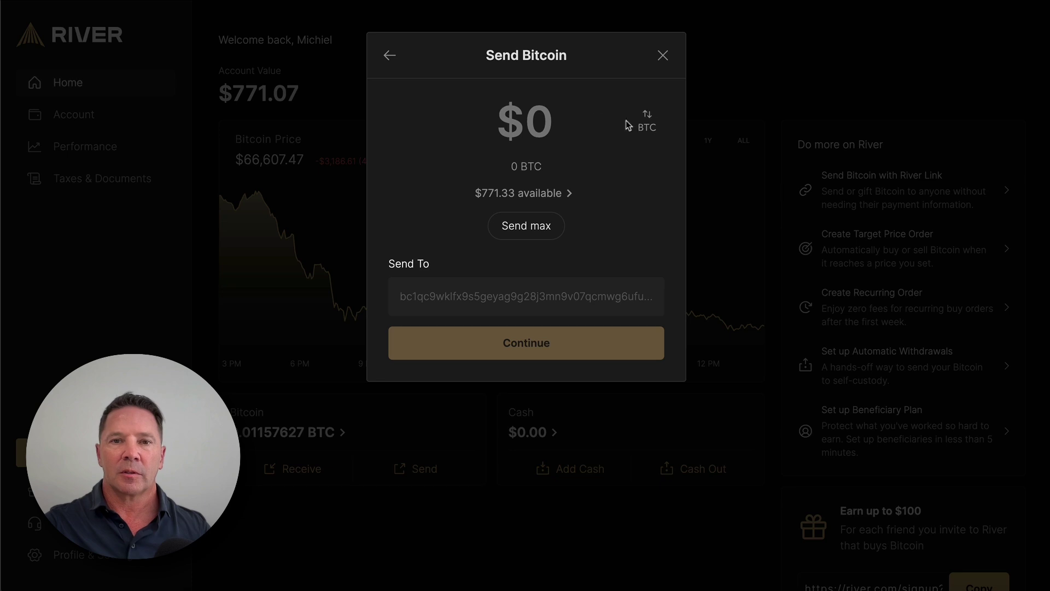
# Step: Set the send amount to 0.002 BTC and proceed to the send-speed choices
pyautogui.click(647, 118)
pyautogui.write('.0')
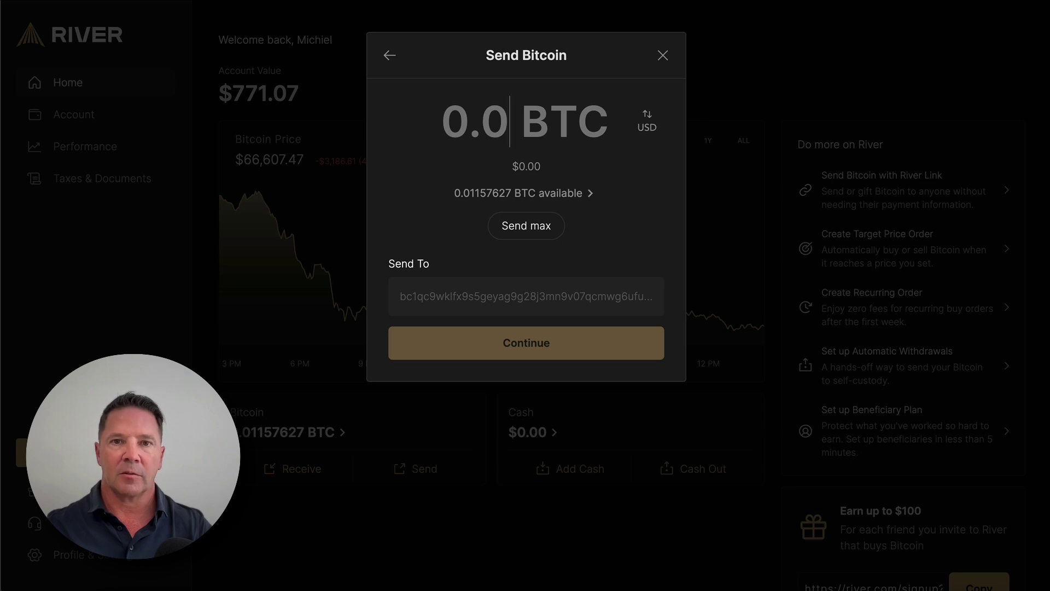
pyautogui.write('3')
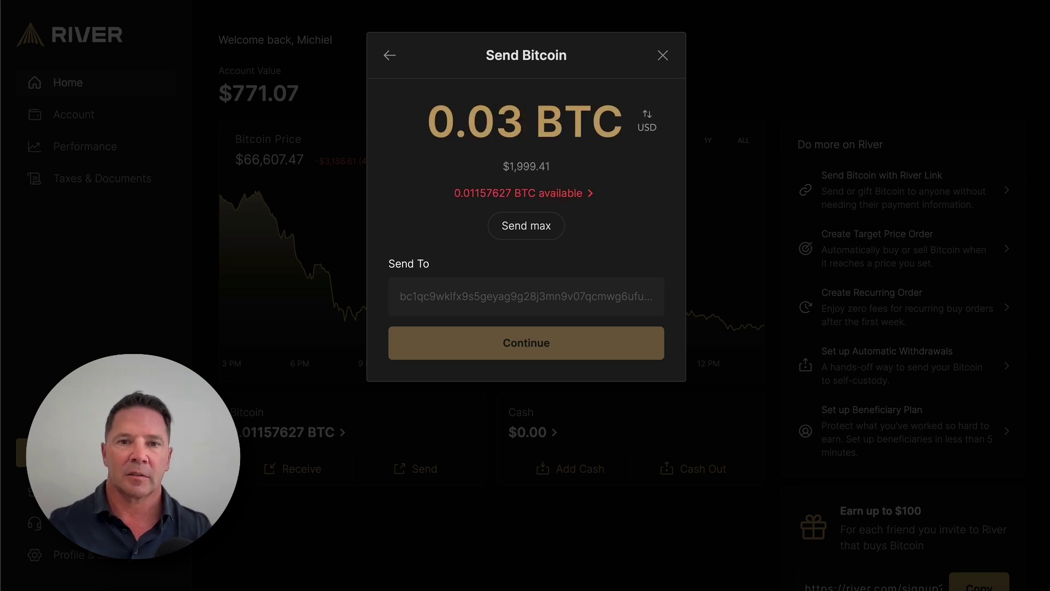
pyautogui.press('BackSpace')
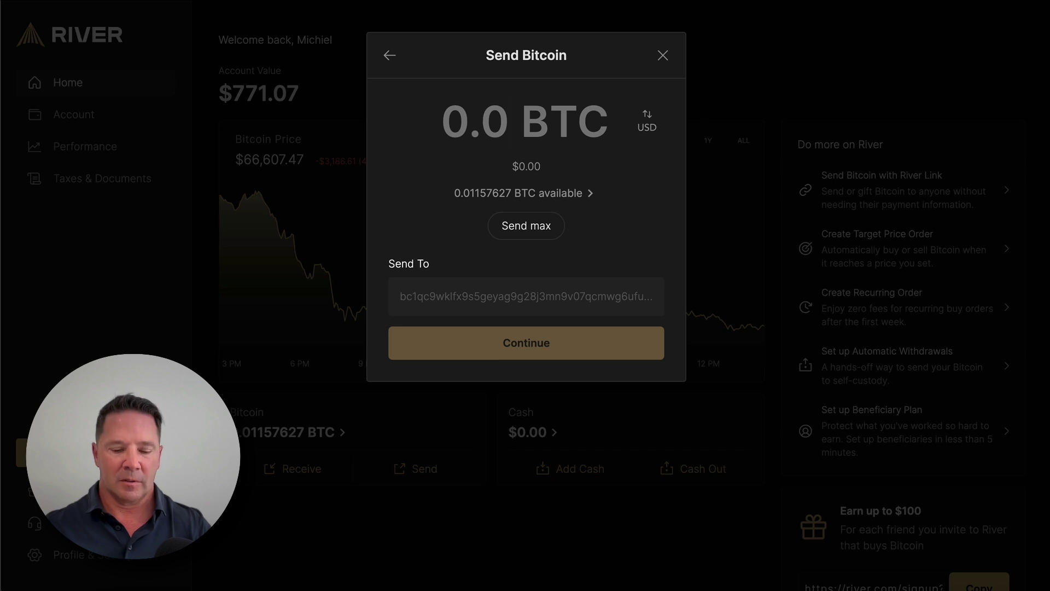
pyautogui.write('0.001')
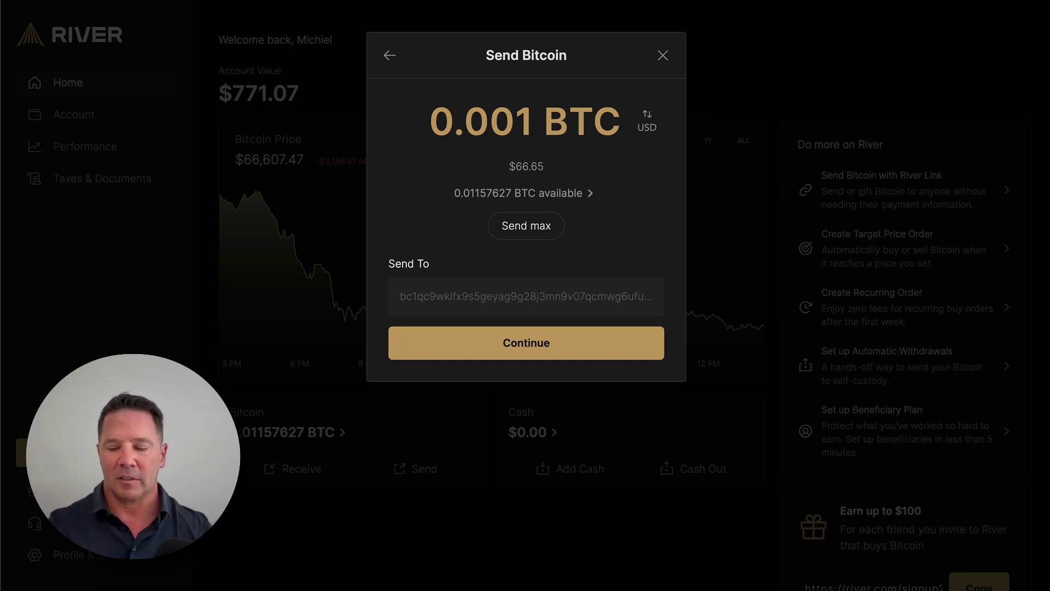
pyautogui.press('BackSpace')
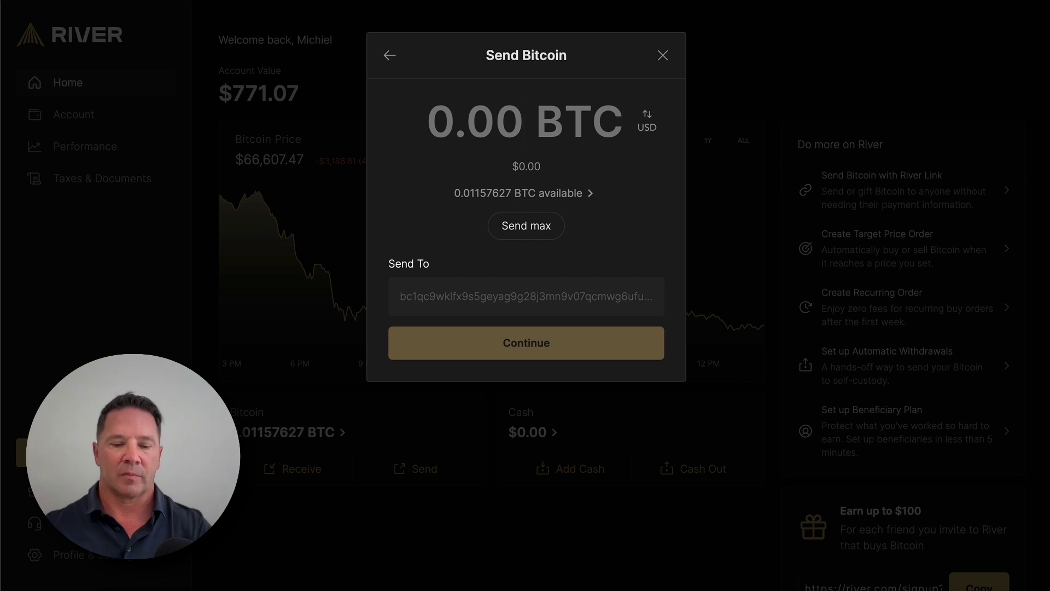
pyautogui.write('5')
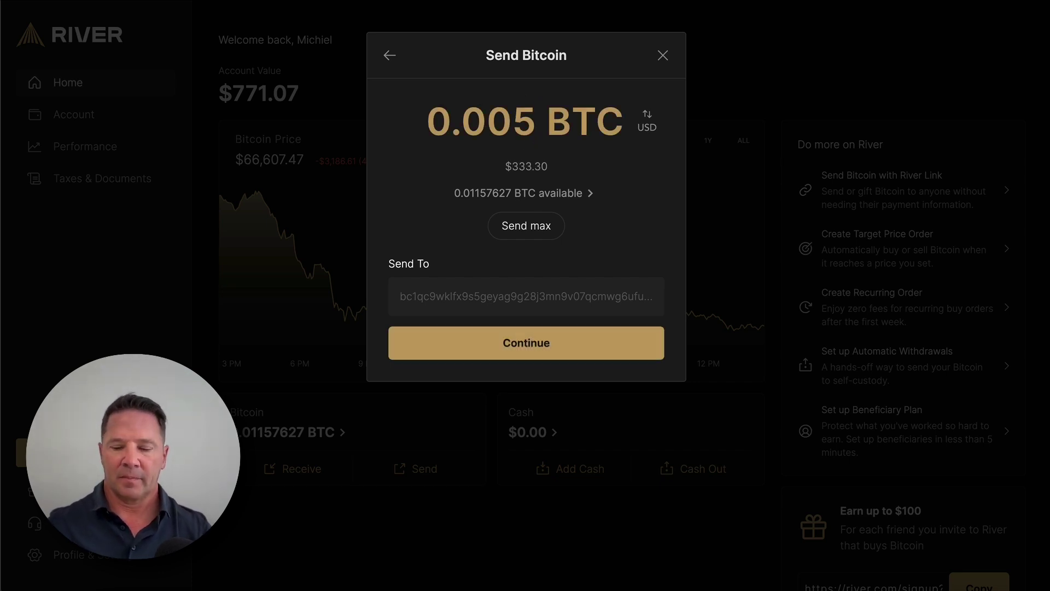
pyautogui.press('BackSpace')
pyautogui.write('2')
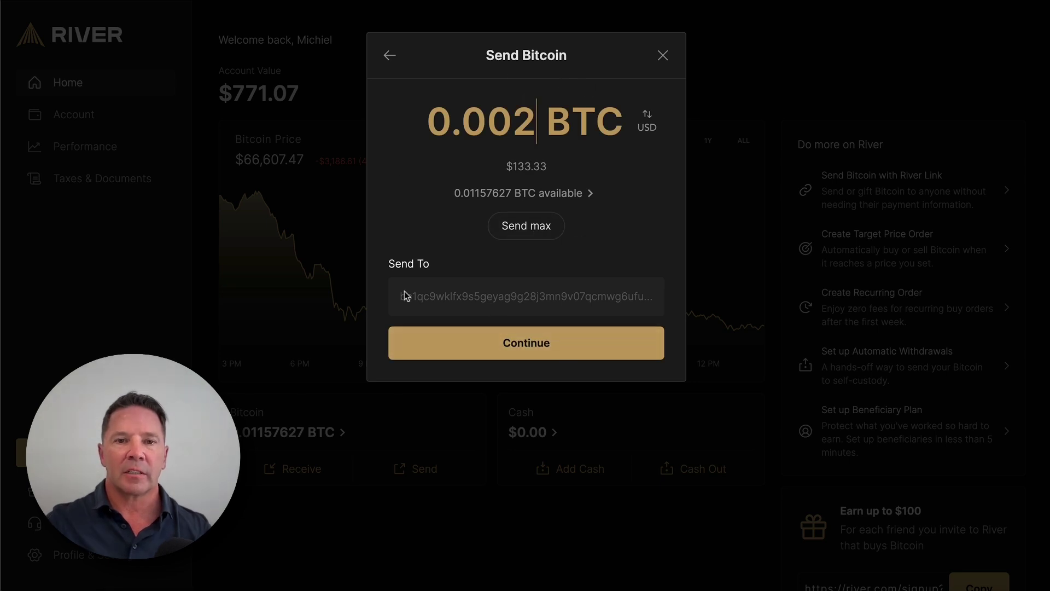
pyautogui.click(530, 350)
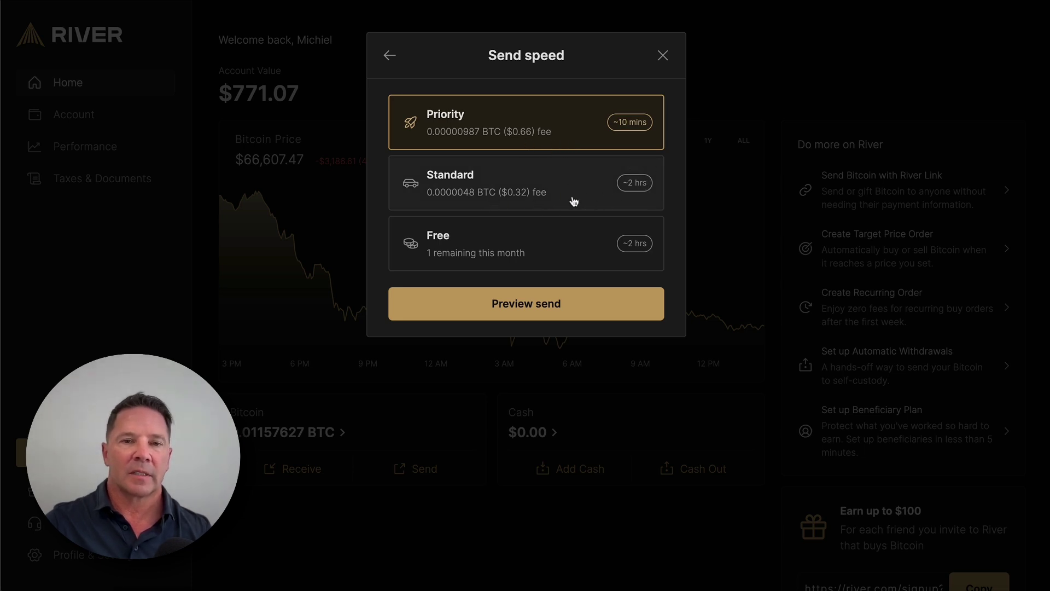
# Step: Choose Priority send speed (0.00000987 BTC fee) and preview the 0.002 BTC send
pyautogui.click(552, 189)
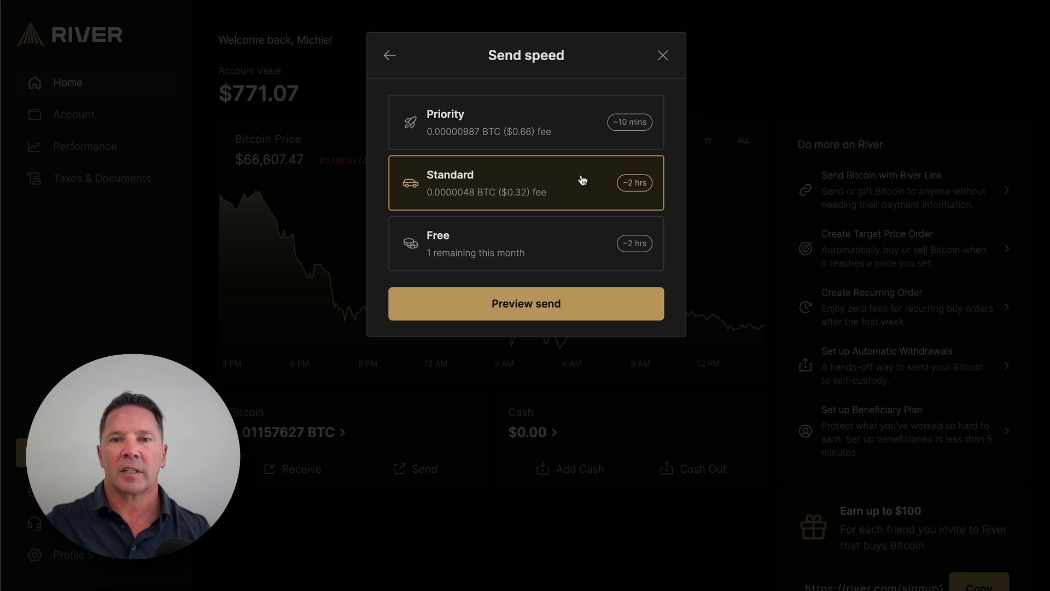
pyautogui.click(549, 118)
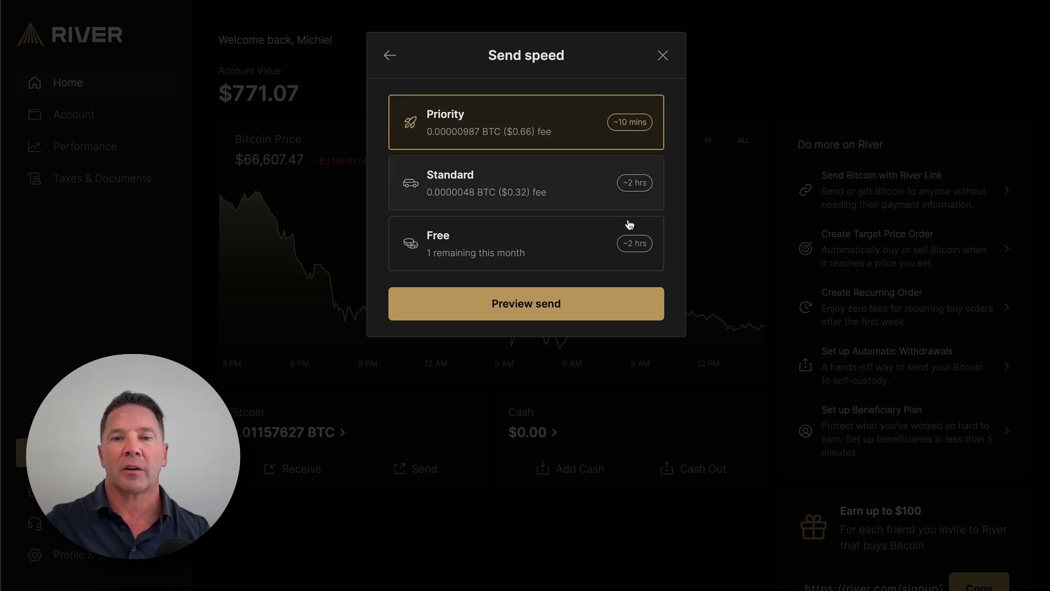
pyautogui.click(540, 315)
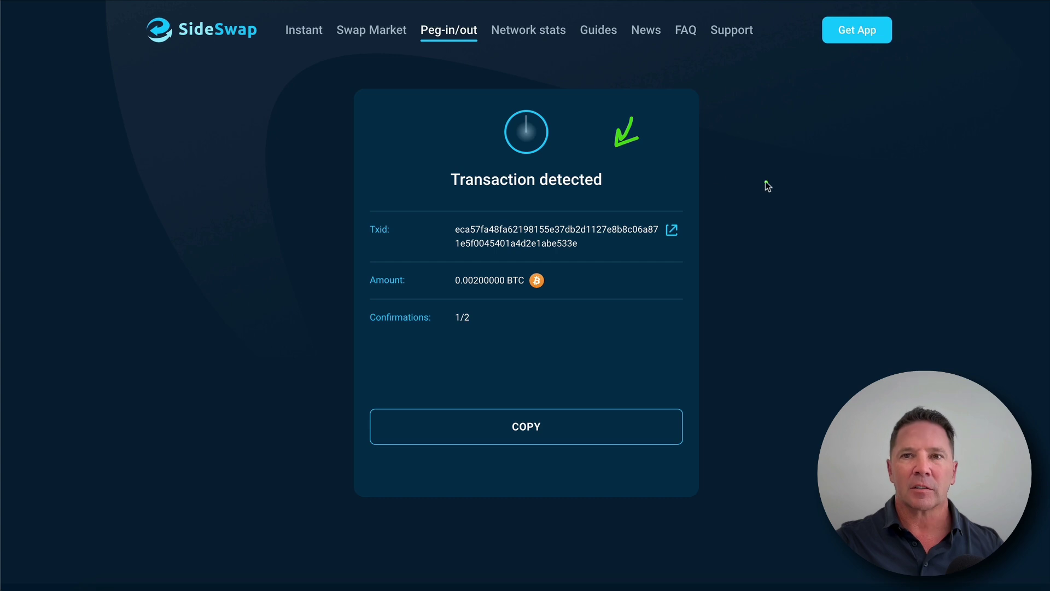
pyautogui.moveTo(609, 353)
pyautogui.mouseDown()
pyautogui.moveTo(467, 308)
pyautogui.moveTo(447, 327)
pyautogui.moveTo(484, 320)
pyautogui.moveTo(456, 333)
pyautogui.moveTo(454, 309)
pyautogui.moveTo(466, 311)
pyautogui.mouseUp()
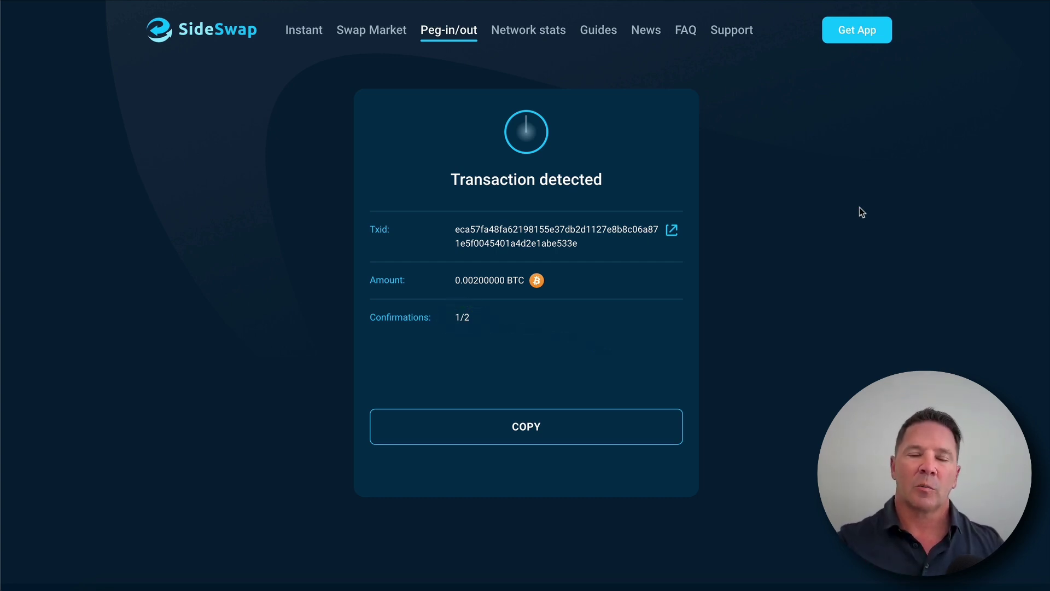
pyautogui.moveTo(488, 305)
pyautogui.mouseDown()
pyautogui.moveTo(436, 314)
pyautogui.moveTo(450, 284)
pyautogui.mouseUp()
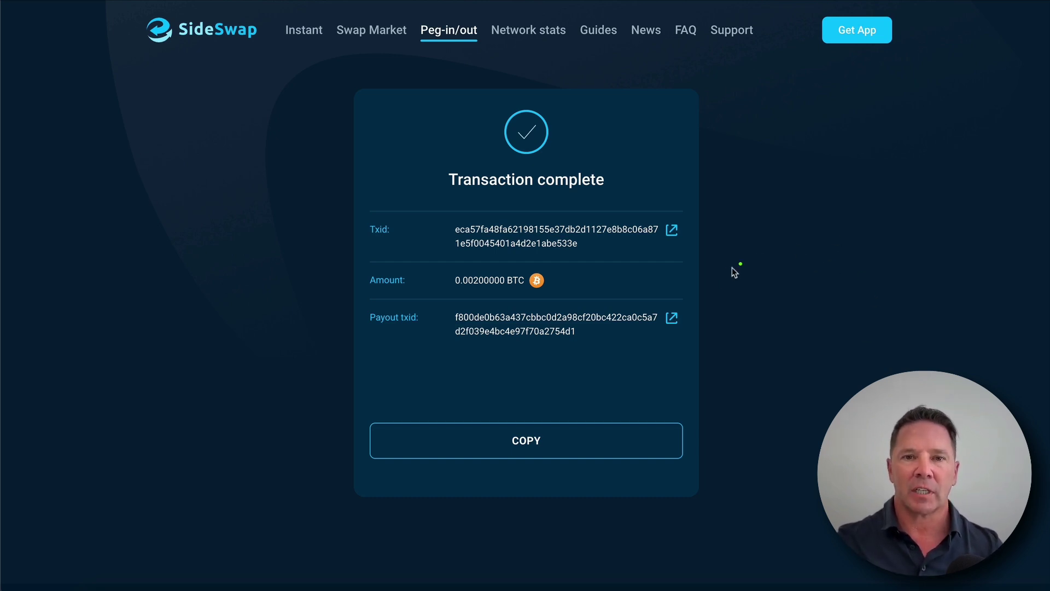
# Step: Highlight the completed peg-in's 0.00200000 BTC amount, Txid and Payout txid
pyautogui.moveTo(538, 257)
pyautogui.mouseDown()
pyautogui.moveTo(434, 286)
pyautogui.moveTo(571, 272)
pyautogui.mouseUp()
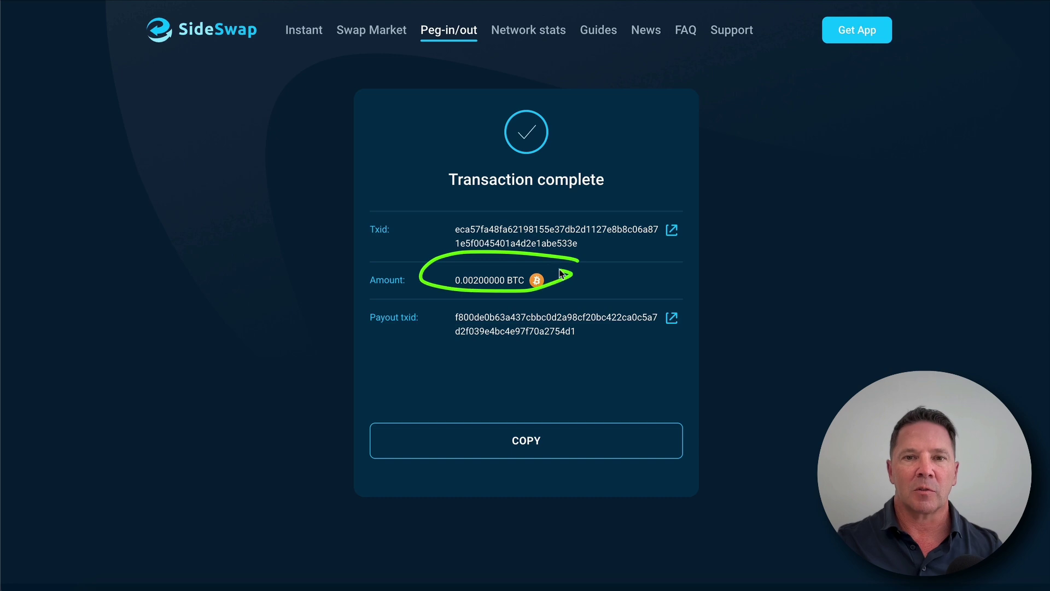
pyautogui.moveTo(649, 172)
pyautogui.mouseDown()
pyautogui.moveTo(611, 216)
pyautogui.moveTo(624, 211)
pyautogui.mouseUp()
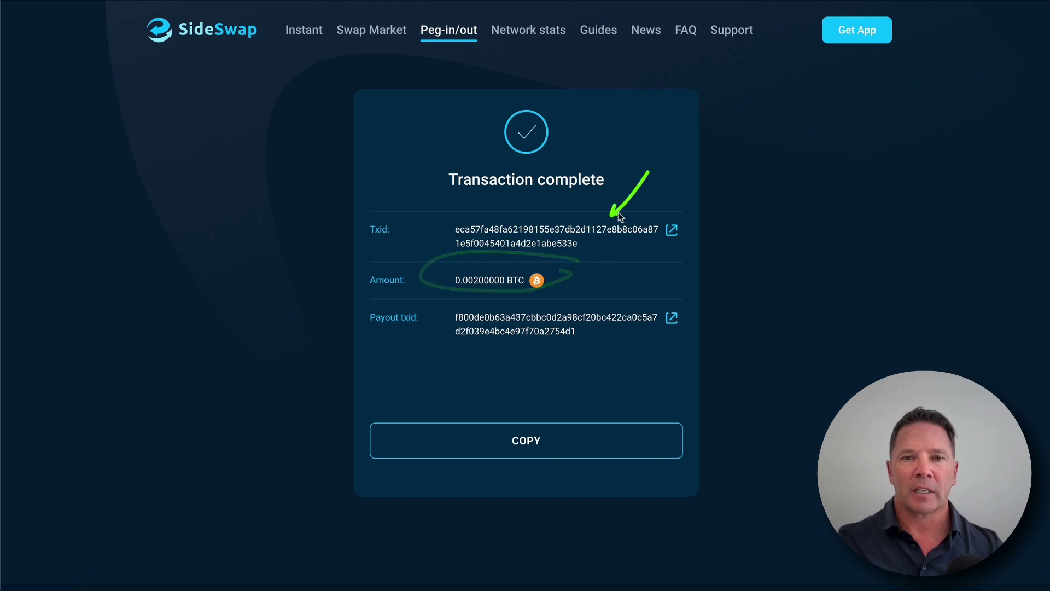
pyautogui.moveTo(640, 256)
pyautogui.mouseDown()
pyautogui.moveTo(605, 308)
pyautogui.moveTo(620, 297)
pyautogui.mouseUp()
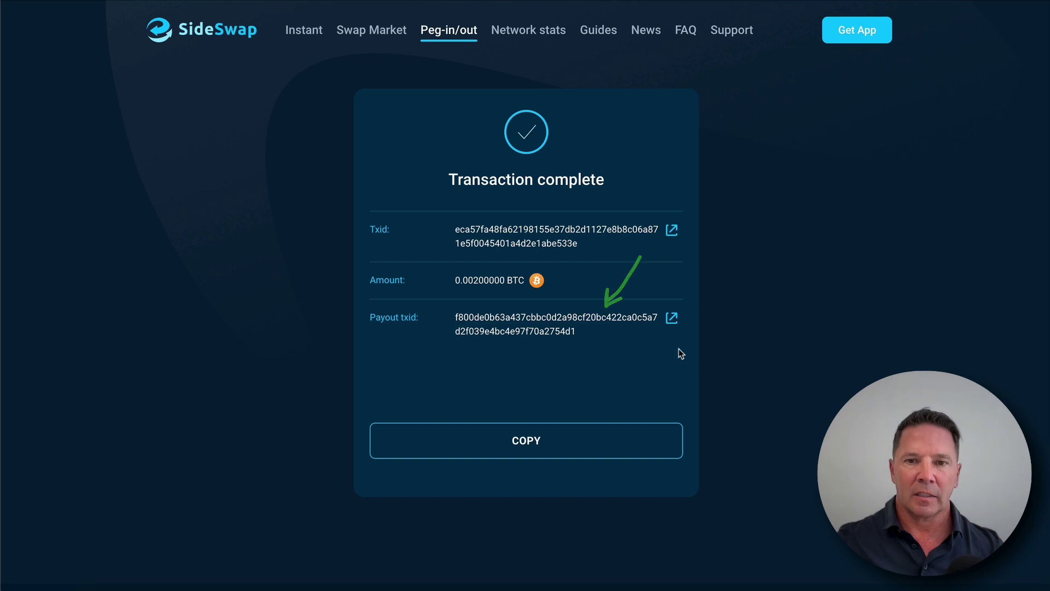
pyautogui.moveTo(417, 207); pyautogui.dragTo(449, 198)
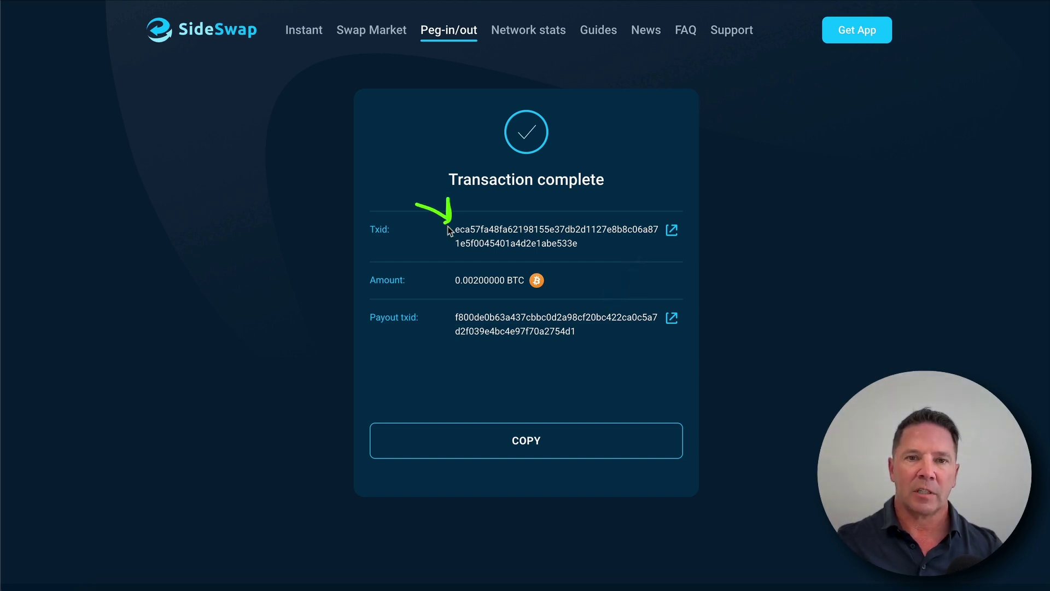
pyautogui.moveTo(426, 282)
pyautogui.mouseDown()
pyautogui.moveTo(448, 309)
pyautogui.moveTo(451, 284)
pyautogui.mouseUp()
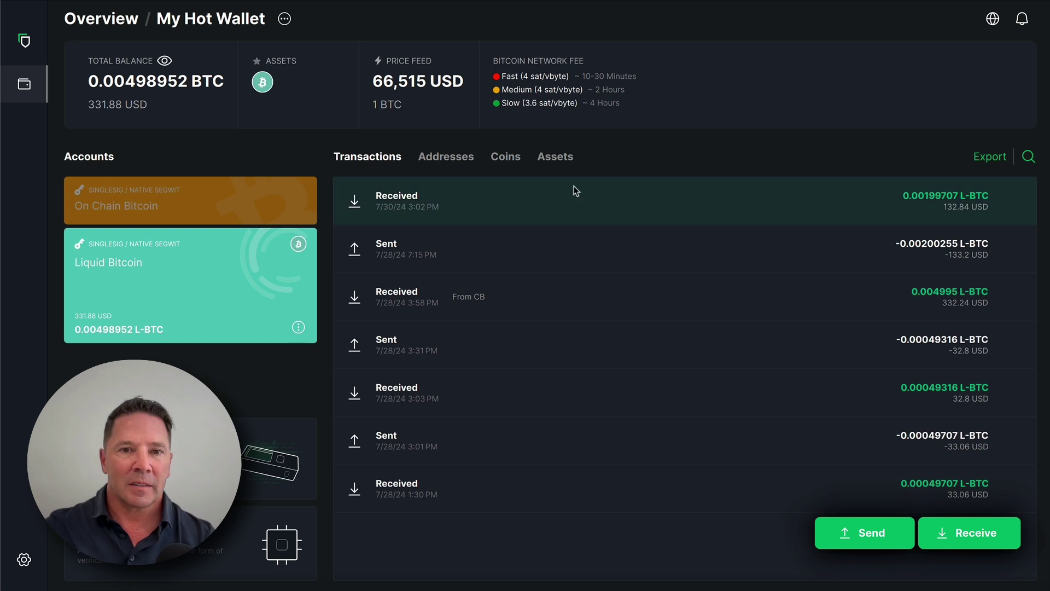
# Step: Highlight the top Received transaction of 0.00199707 L-BTC in the Liquid account
pyautogui.moveTo(447, 217)
pyautogui.mouseDown()
pyautogui.moveTo(441, 198)
pyautogui.moveTo(383, 174)
pyautogui.mouseUp()
pyautogui.moveTo(937, 163); pyautogui.dragTo(822, 163)
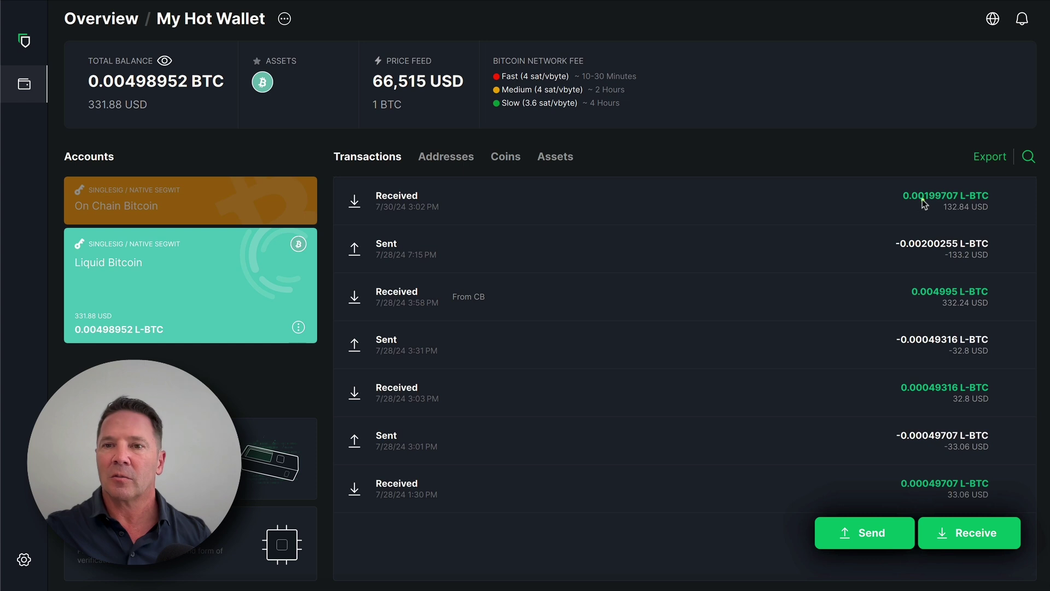
pyautogui.moveTo(924, 145); pyautogui.dragTo(927, 182)
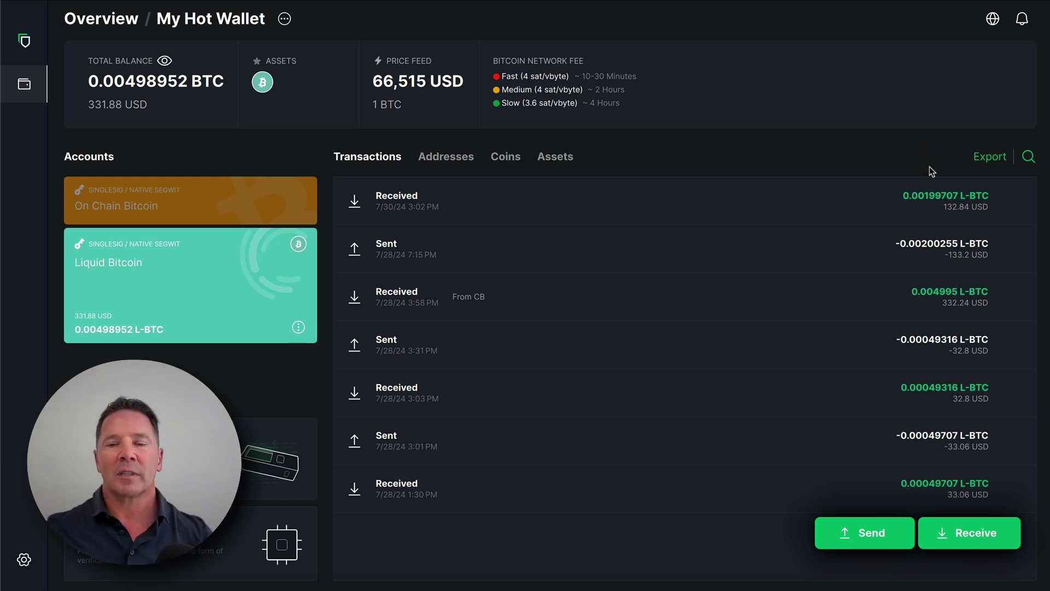
pyautogui.click(1000, 183)
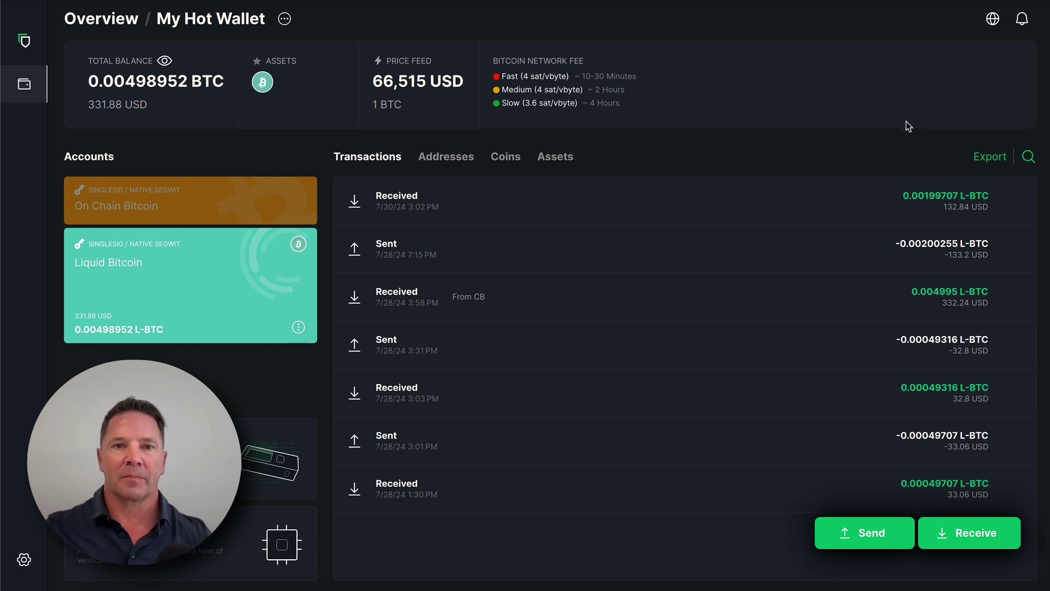
pyautogui.moveTo(964, 168)
pyautogui.mouseDown()
pyautogui.moveTo(889, 202)
pyautogui.moveTo(968, 193)
pyautogui.mouseUp()
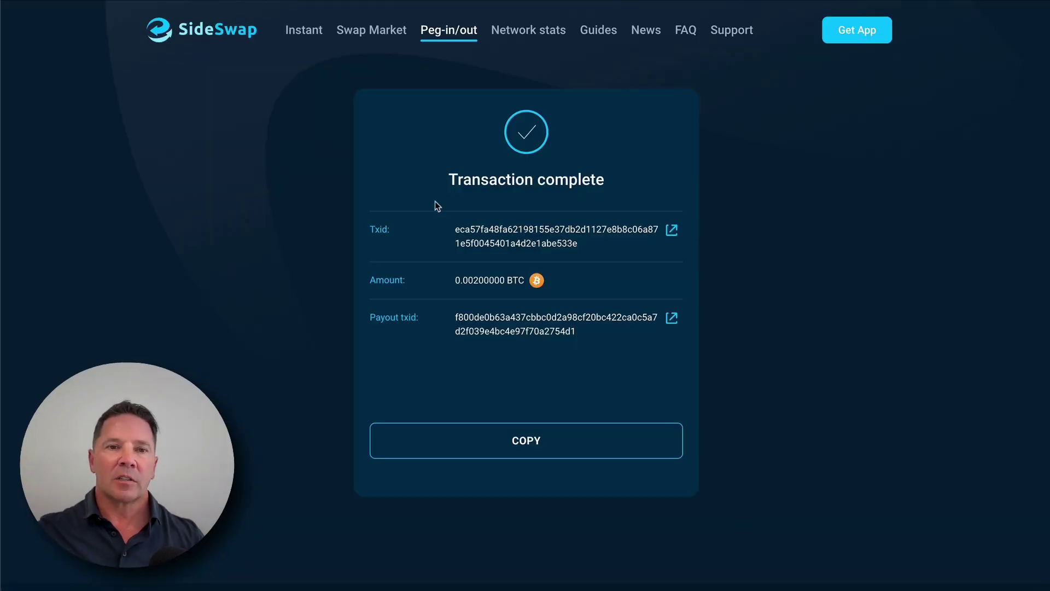
# Step: Open the peg-in's Txid on the block explorer from SideSwap
pyautogui.moveTo(413, 194); pyautogui.dragTo(439, 221)
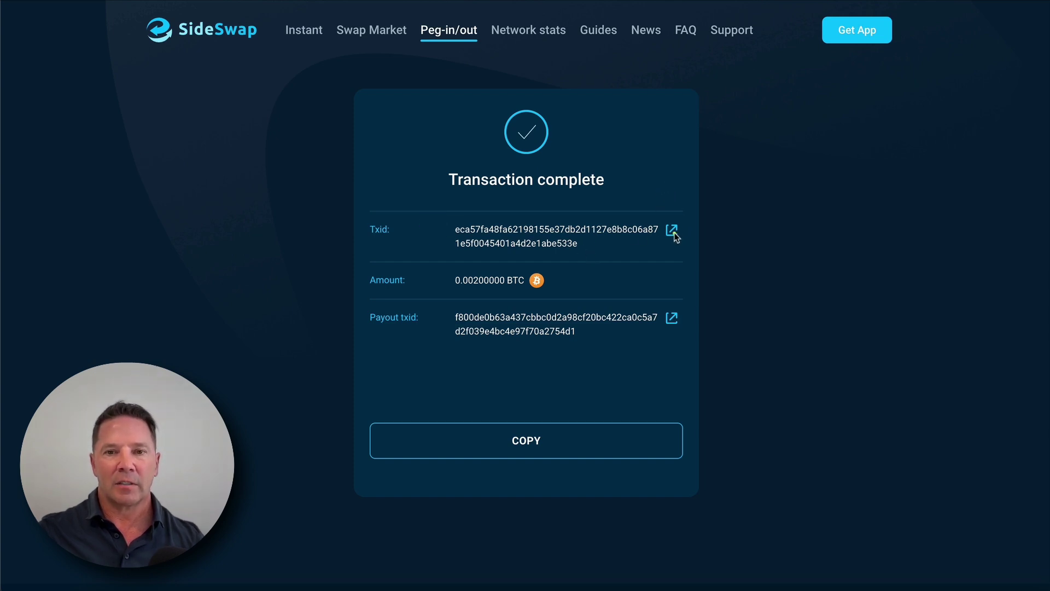
pyautogui.click(672, 230)
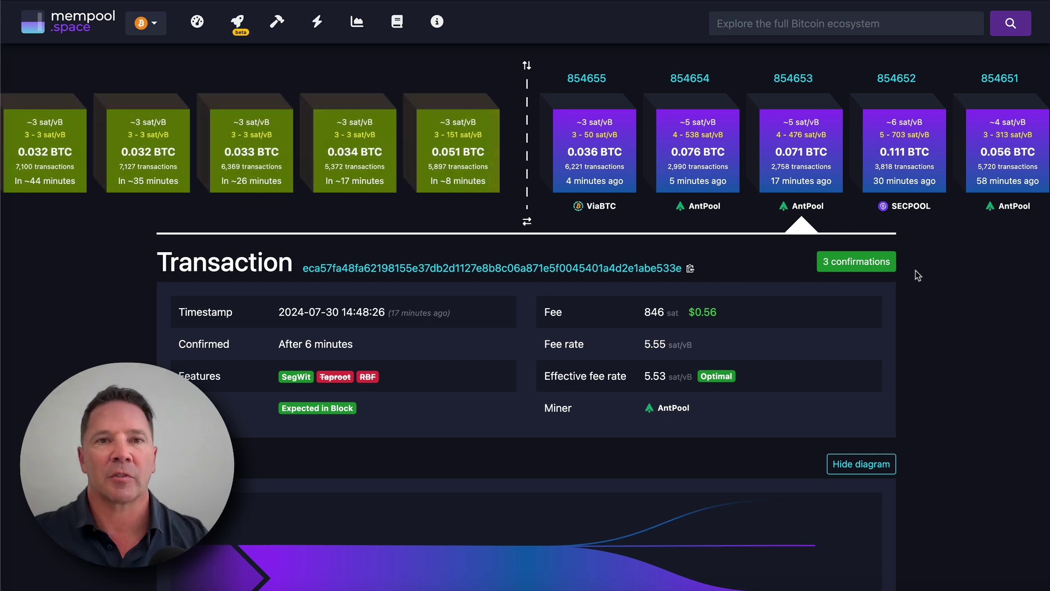
# Step: Locate the 0.00200000 BTC output under Inputs & Outputs and open its receiving address
pyautogui.scroll(-2, 946, 339)
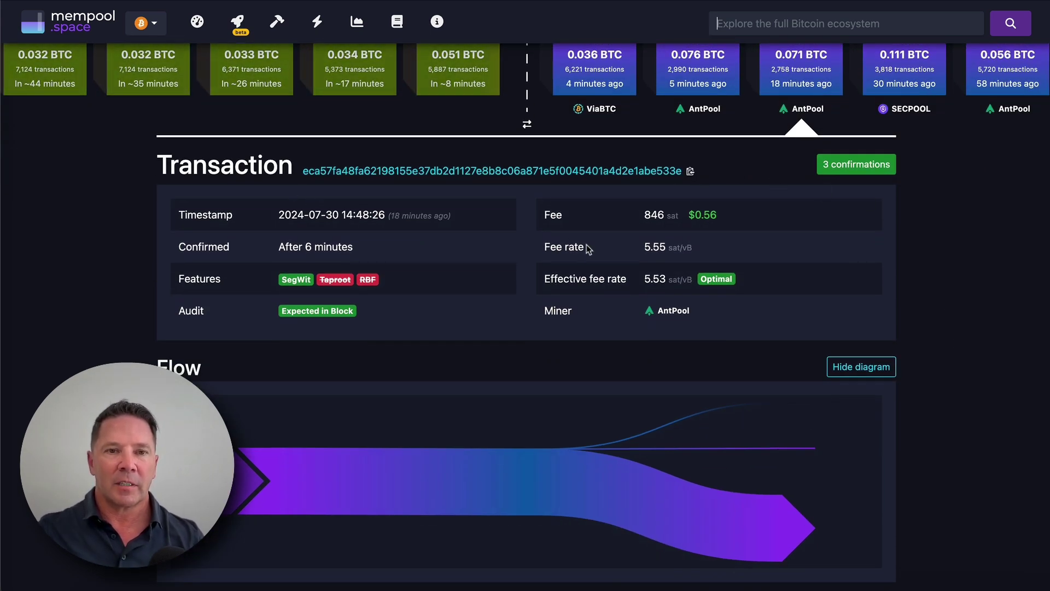
pyautogui.scroll(-3, 960, 337)
pyautogui.scroll(-3, 960, 337)
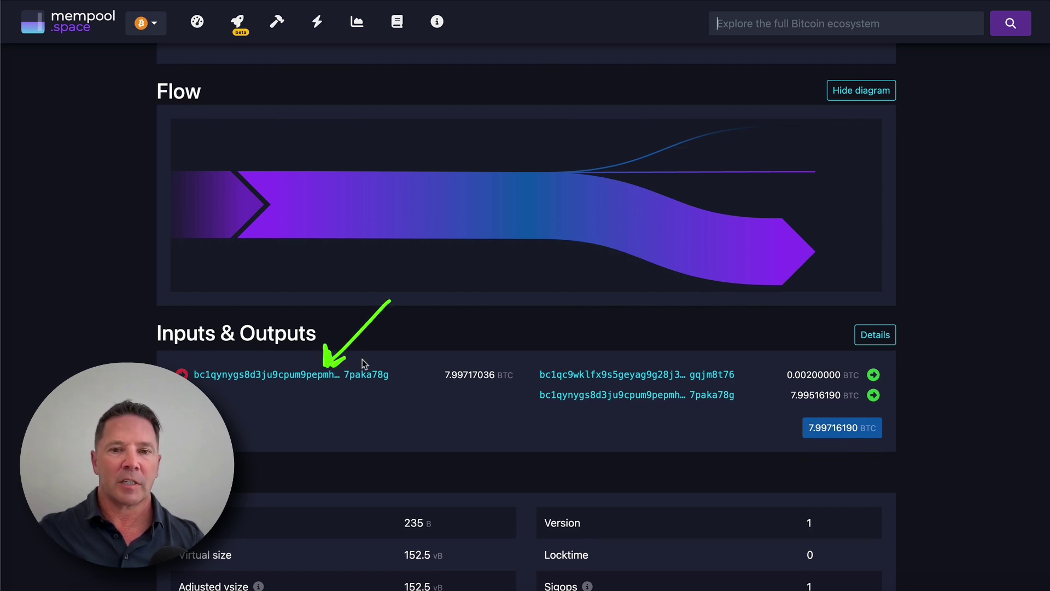
pyautogui.moveTo(825, 347)
pyautogui.mouseDown()
pyautogui.moveTo(756, 377)
pyautogui.moveTo(878, 387)
pyautogui.mouseUp()
pyautogui.moveTo(492, 346)
pyautogui.mouseDown()
pyautogui.moveTo(475, 347)
pyautogui.moveTo(469, 382)
pyautogui.moveTo(492, 346)
pyautogui.moveTo(446, 356)
pyautogui.mouseUp()
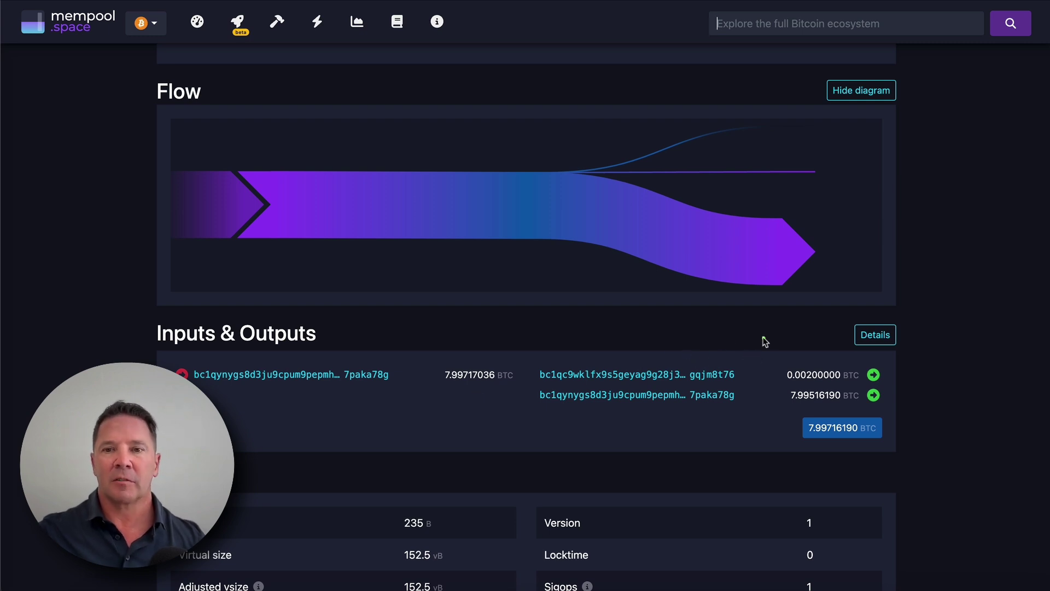
pyautogui.moveTo(772, 331)
pyautogui.mouseDown()
pyautogui.moveTo(719, 366)
pyautogui.moveTo(754, 363)
pyautogui.mouseUp()
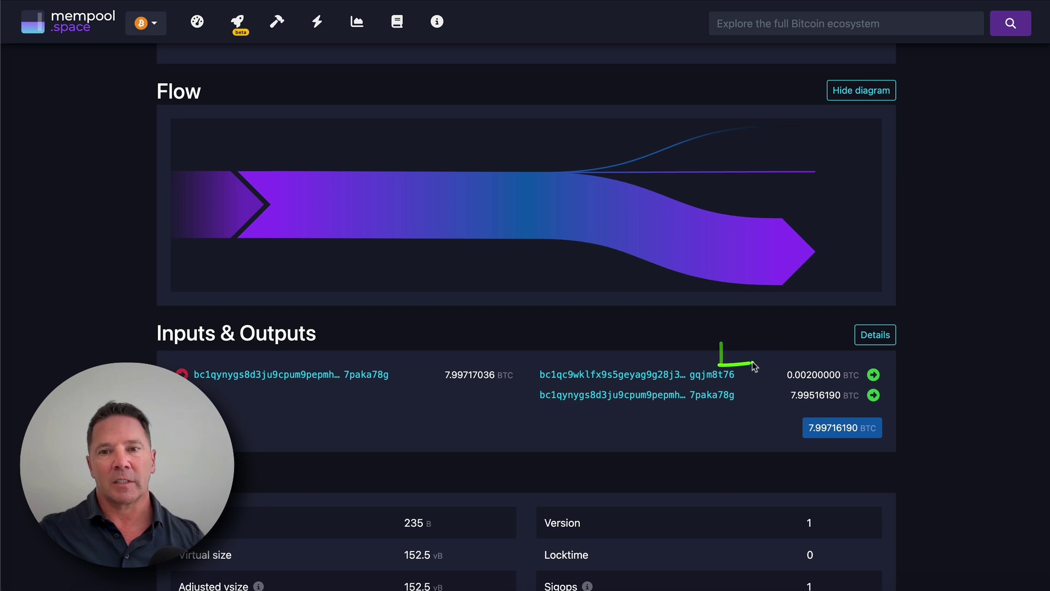
pyautogui.moveTo(779, 330); pyautogui.dragTo(722, 366)
pyautogui.moveTo(840, 361)
pyautogui.mouseDown()
pyautogui.moveTo(778, 374)
pyautogui.moveTo(797, 385)
pyautogui.moveTo(857, 381)
pyautogui.moveTo(835, 364)
pyautogui.mouseUp()
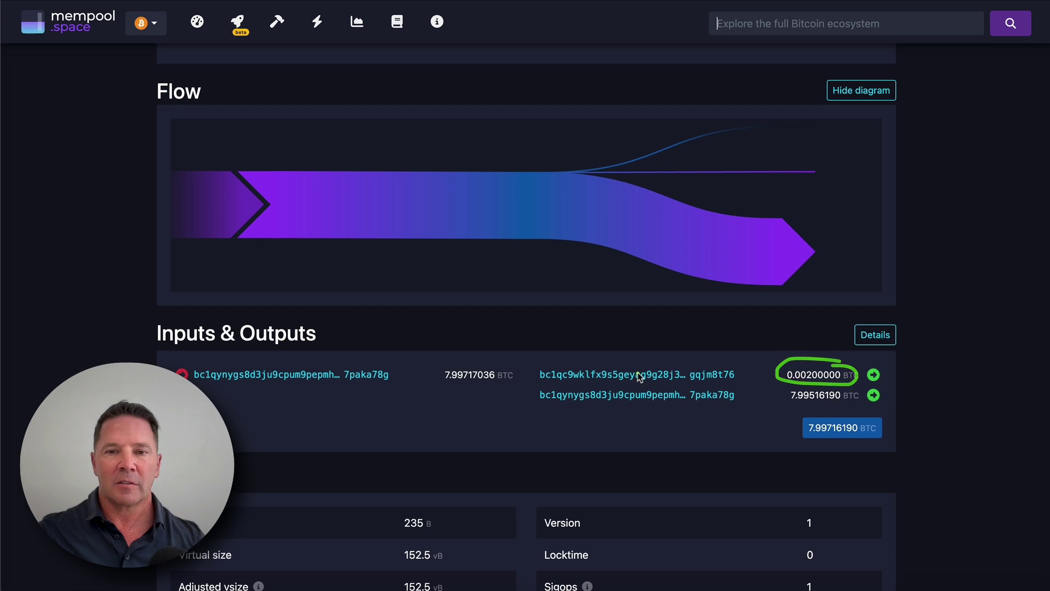
pyautogui.click(646, 376)
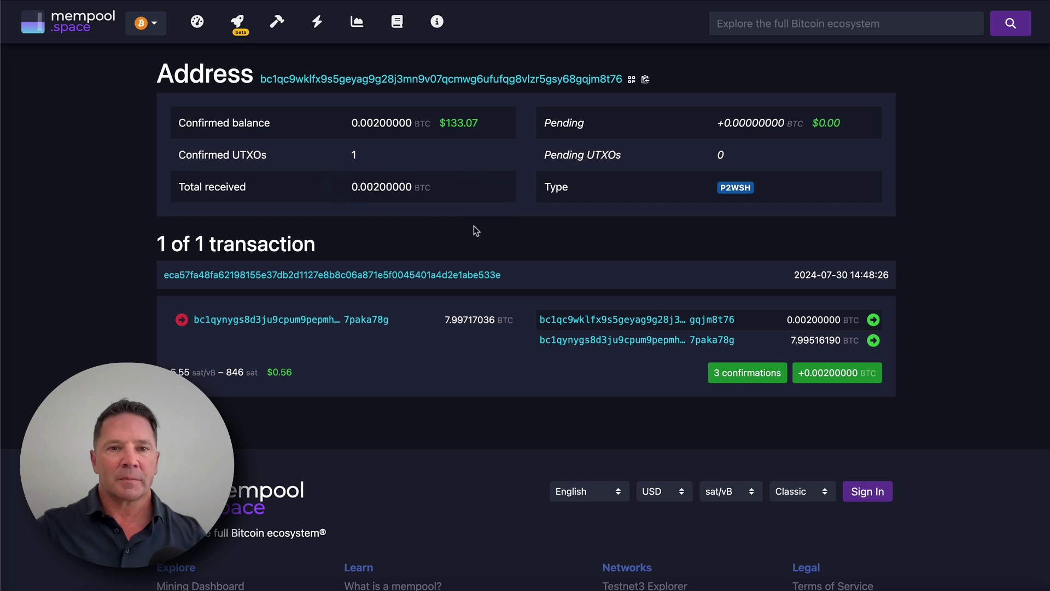
# Step: Check the address's 0.002 BTC total received and confirmed balance, then return to Blockstream Green
pyautogui.scroll(-4, 976, 341)
pyautogui.scroll(4, 976, 342)
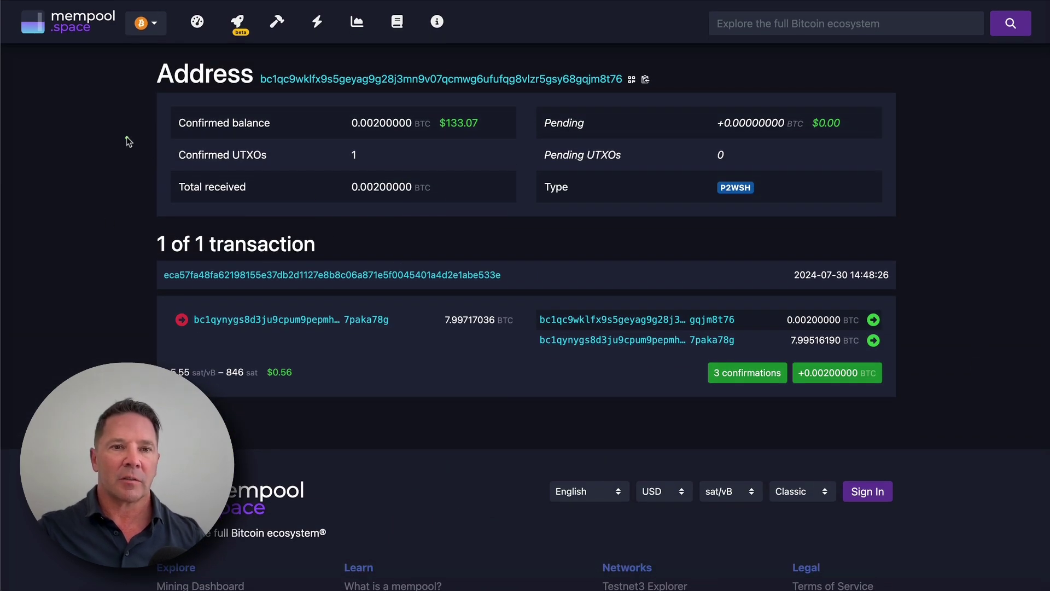
pyautogui.moveTo(275, 173); pyautogui.dragTo(323, 177)
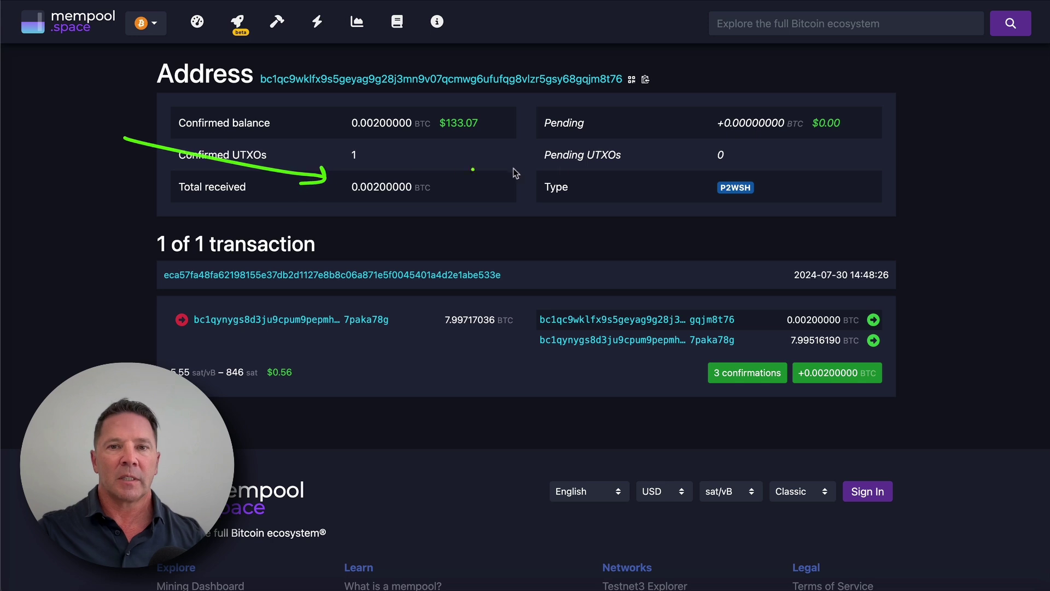
pyautogui.moveTo(206, 93)
pyautogui.mouseDown()
pyautogui.moveTo(345, 119)
pyautogui.moveTo(424, 117)
pyautogui.moveTo(394, 102)
pyautogui.mouseUp()
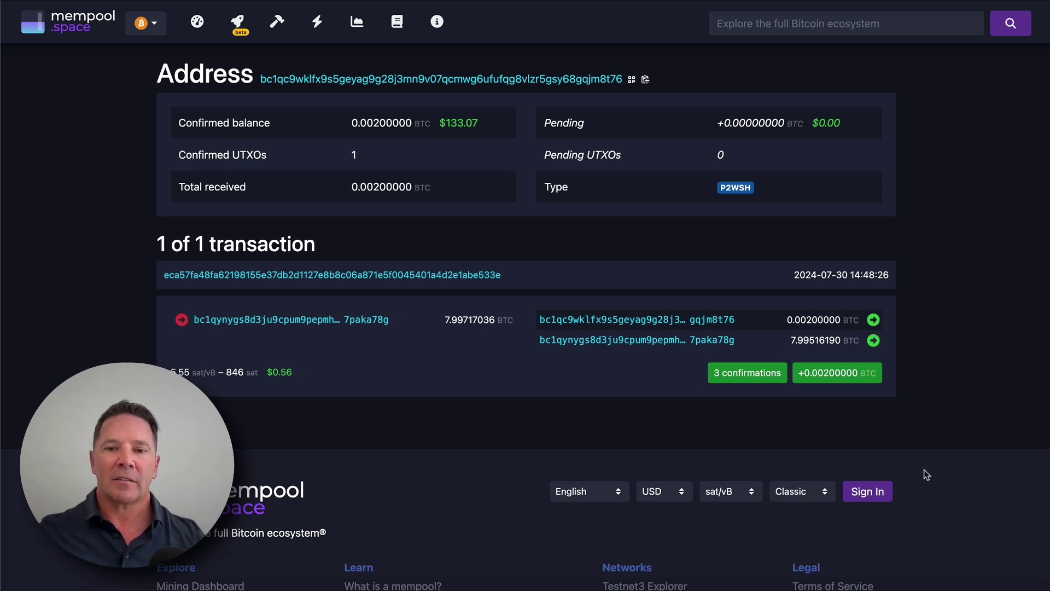
pyautogui.click(823, 587)
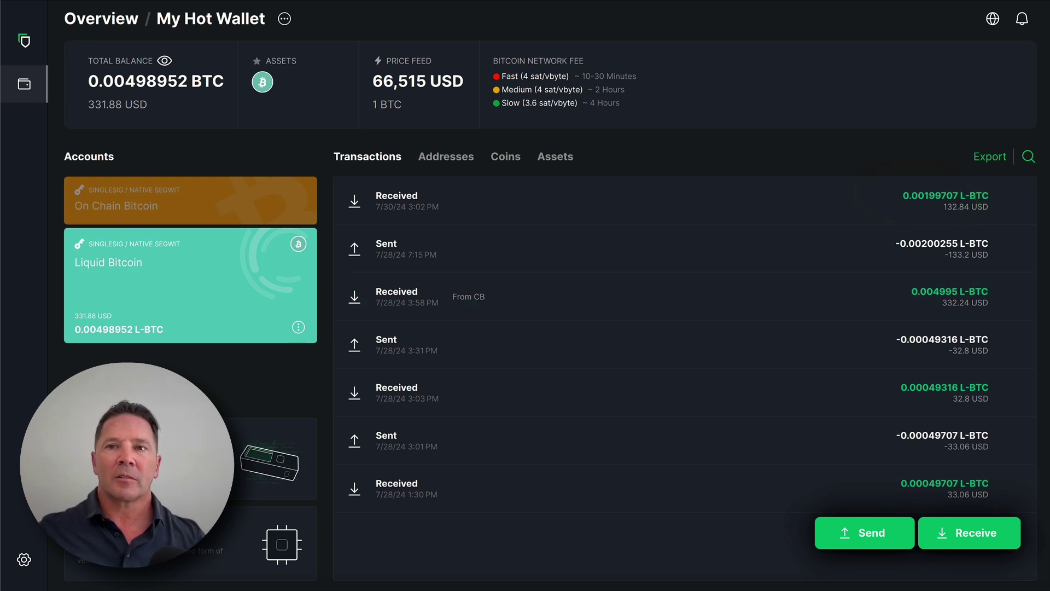
# Step: In Blockstream Green, open the transaction details of the 0.00199707 L-BTC receipt from 7/30/24
pyautogui.press('super+Tab')
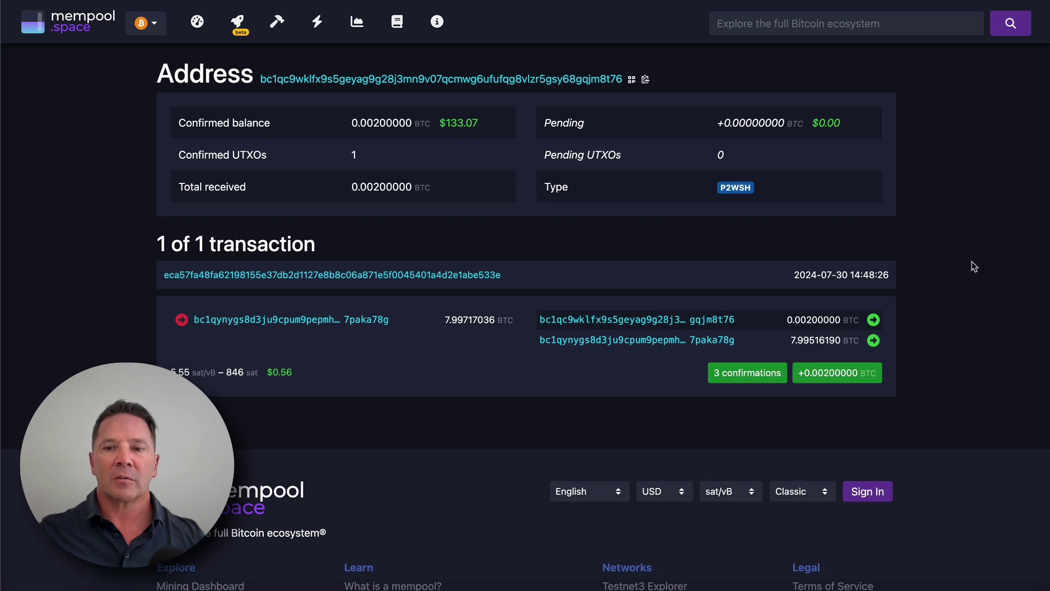
pyautogui.click(952, 574)
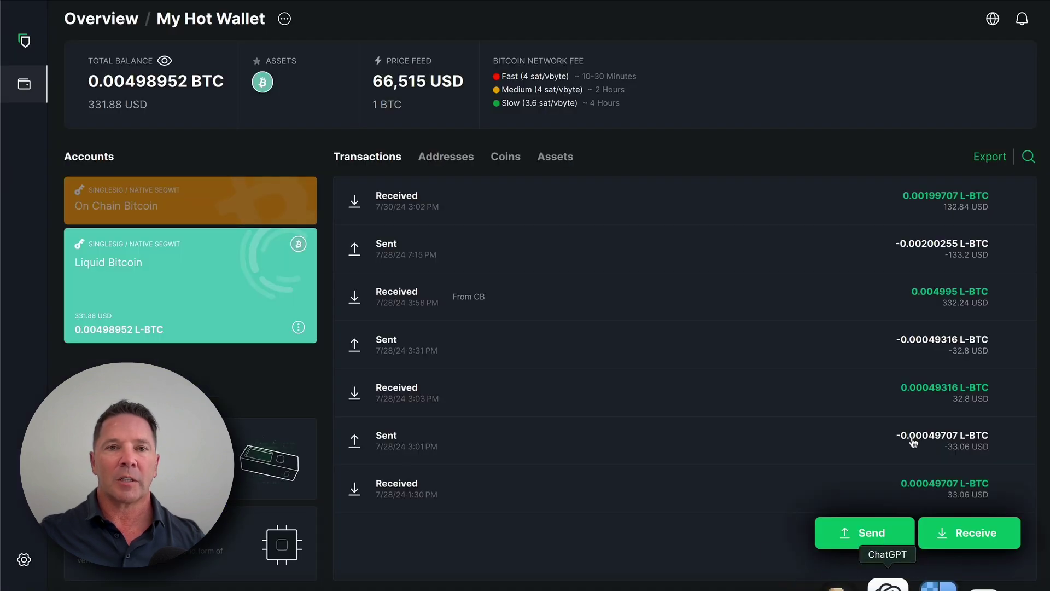
pyautogui.click(851, 206)
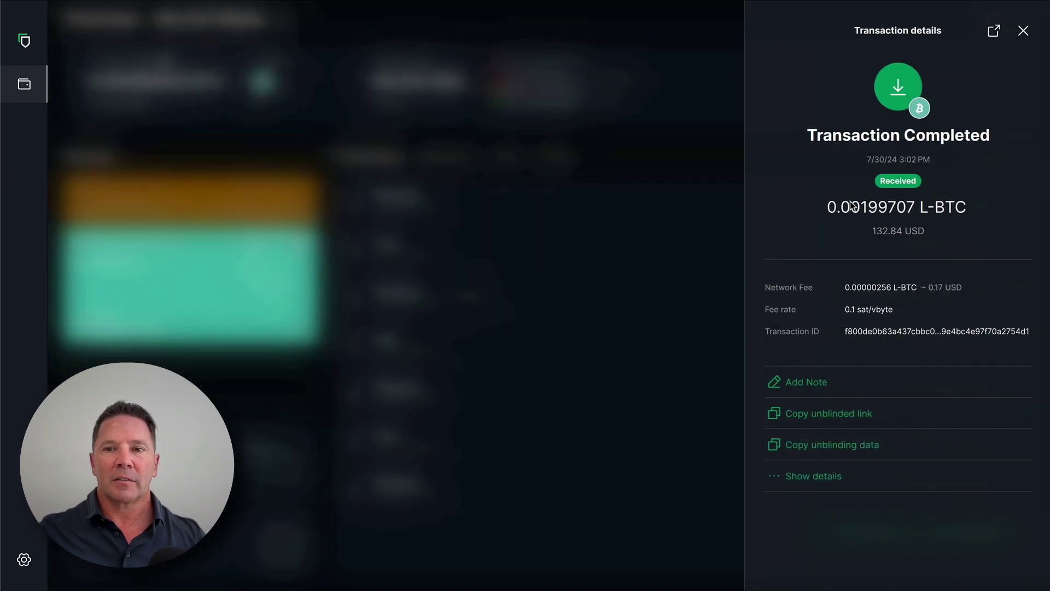
pyautogui.moveTo(874, 333)
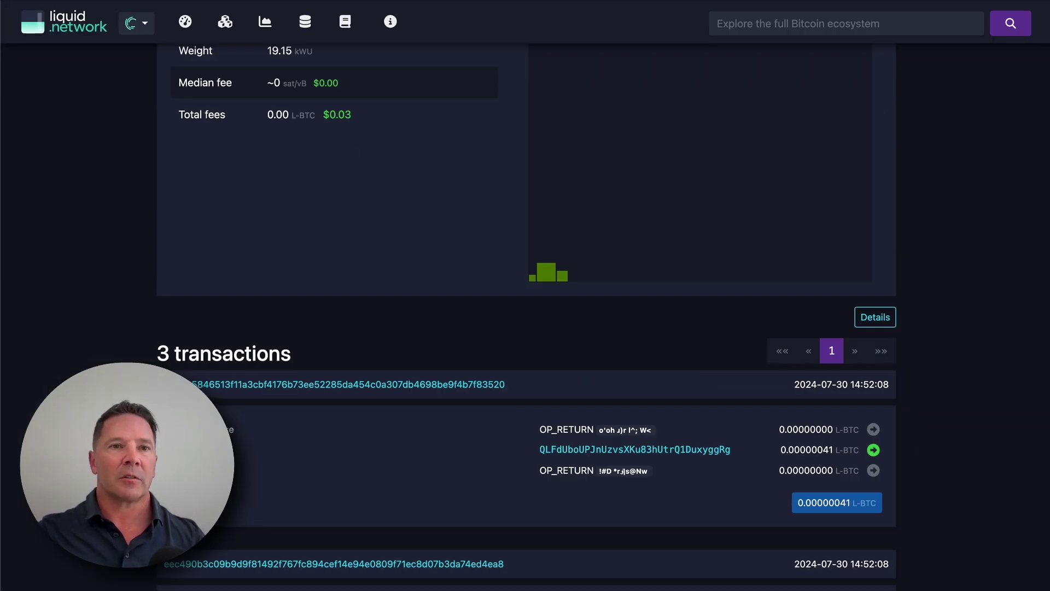
# Step: Look up the copied transaction ID from the liquid.network dashboard
pyautogui.click(185, 23)
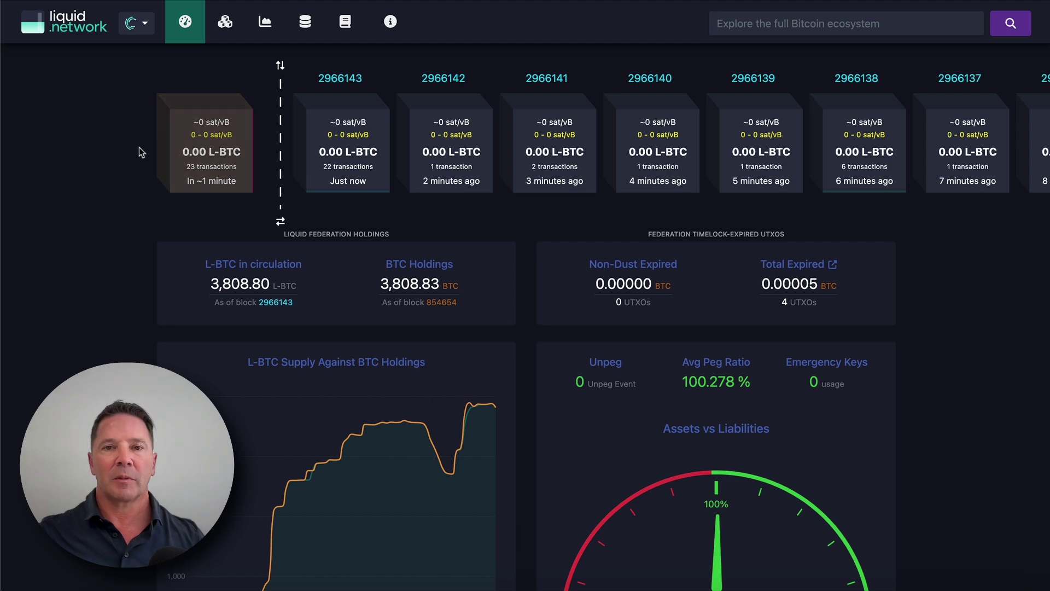
pyautogui.click(767, 23)
pyautogui.hotkey('ctrl', 'v')
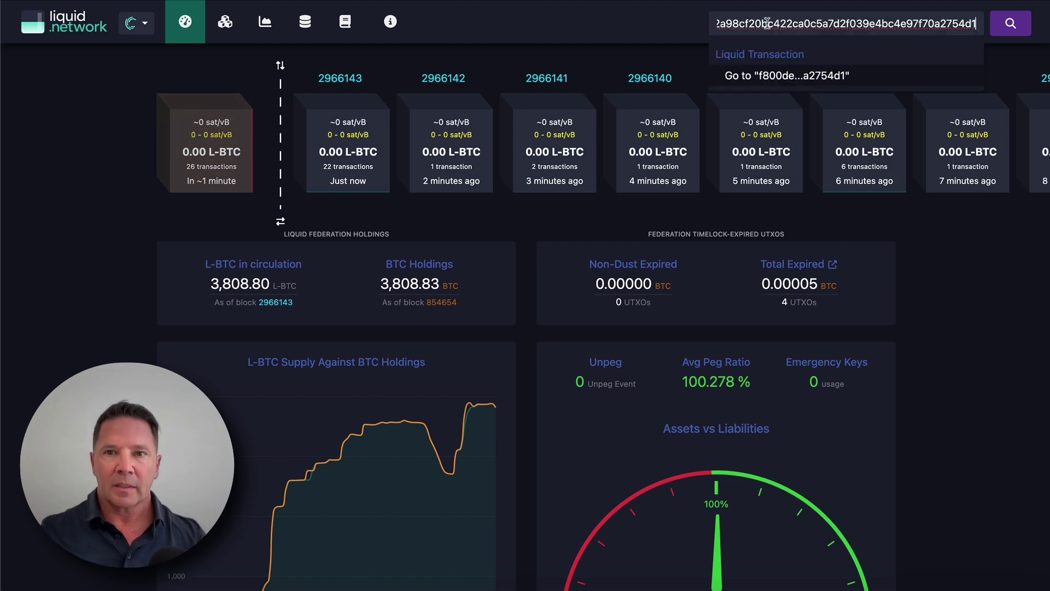
pyautogui.press('Return')
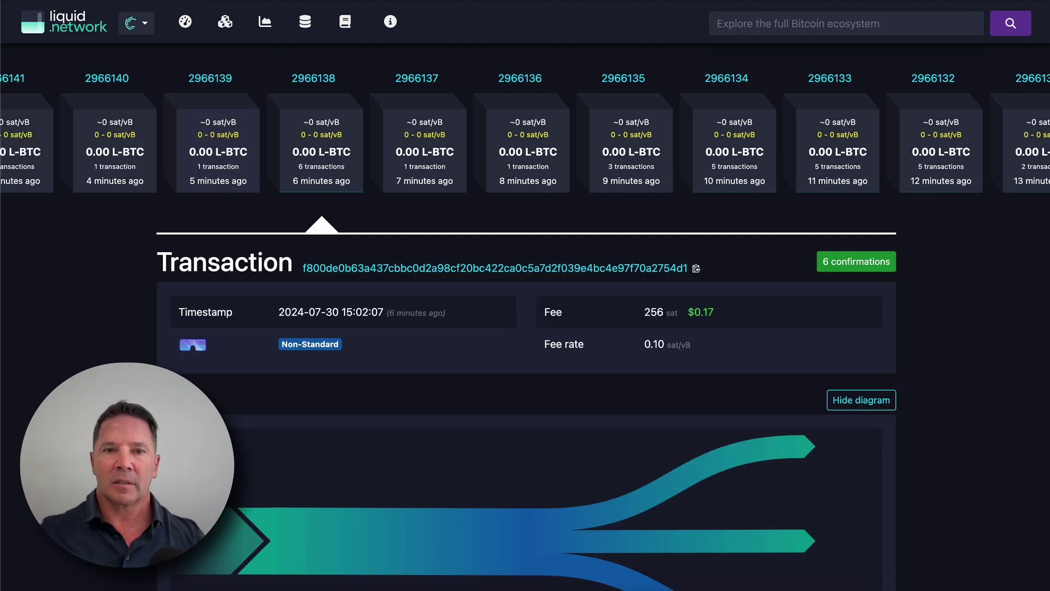
# Step: Review its one input, two confidential outputs and 0.00000256 L-BTC fee
pyautogui.scroll(-4, 950, 417)
pyautogui.scroll(-3, 953, 415)
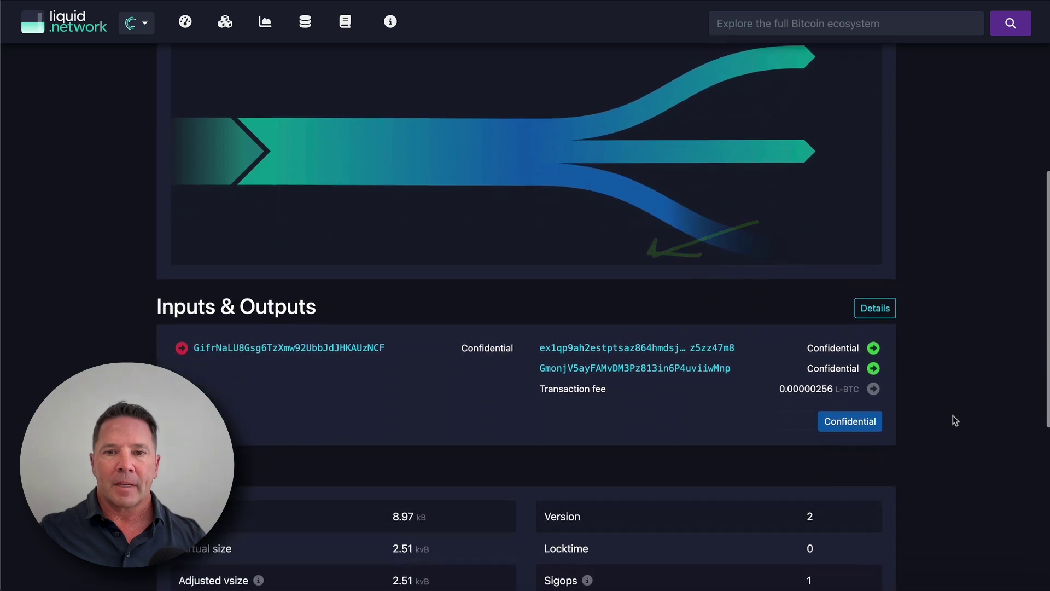
pyautogui.moveTo(914, 313)
pyautogui.mouseDown()
pyautogui.moveTo(788, 332)
pyautogui.moveTo(804, 380)
pyautogui.moveTo(856, 309)
pyautogui.moveTo(823, 323)
pyautogui.mouseUp()
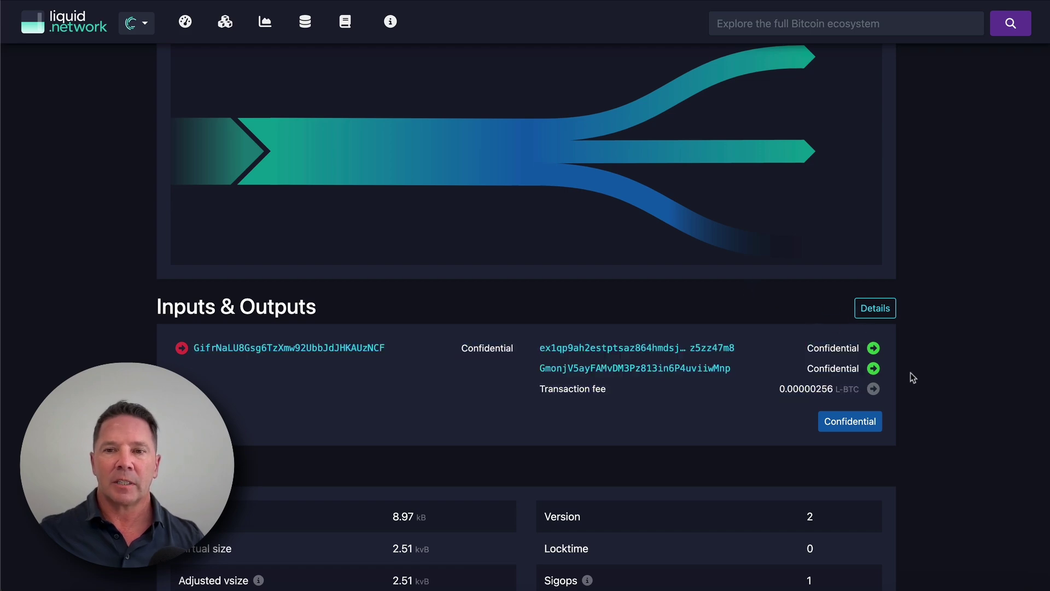
pyautogui.scroll(6, 328, 257)
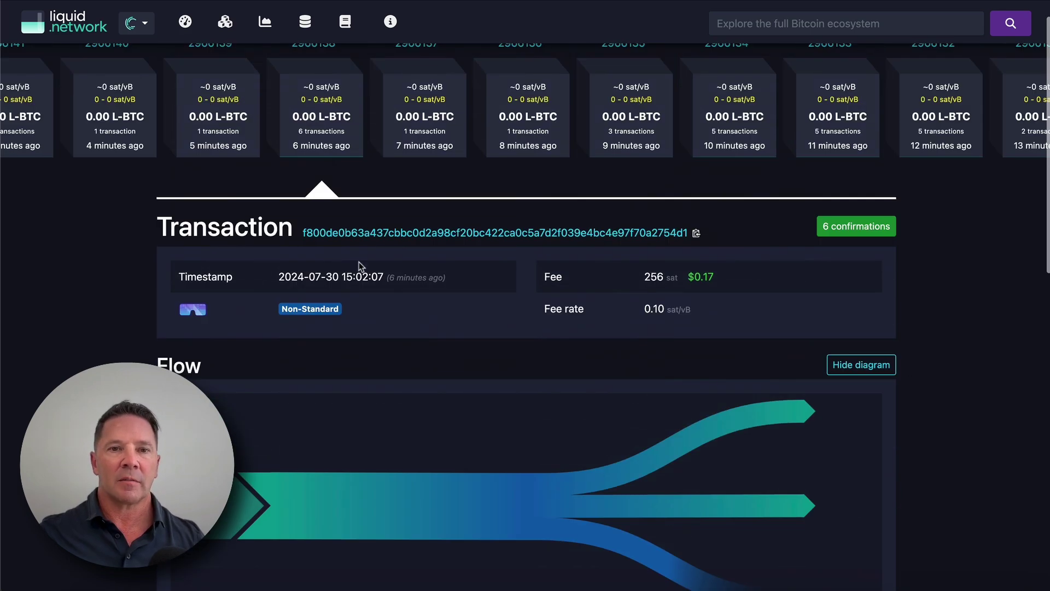
pyautogui.scroll(-6, 535, 365)
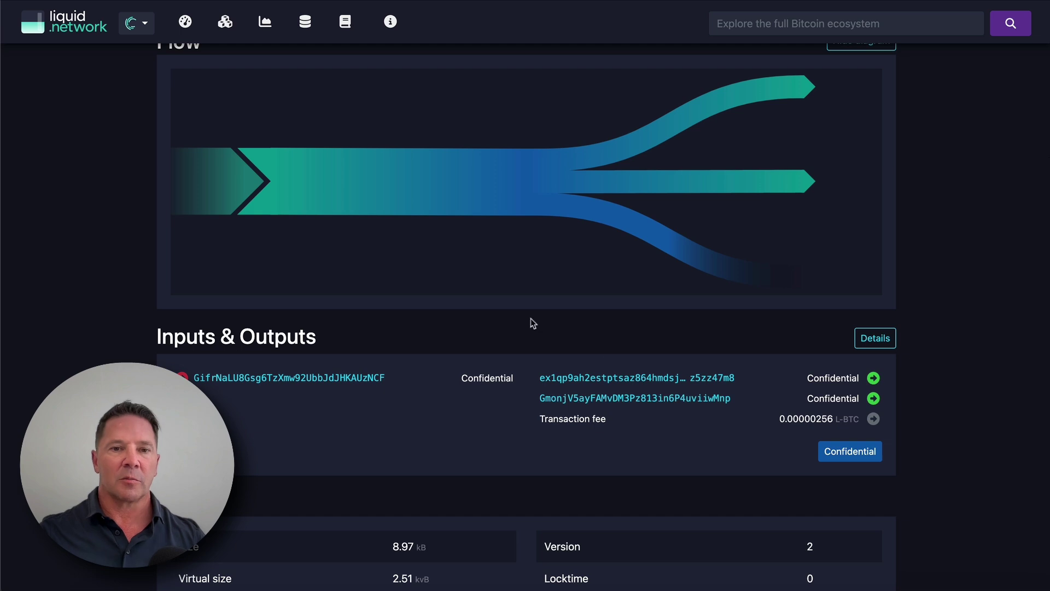
pyautogui.moveTo(950, 355)
pyautogui.mouseDown()
pyautogui.moveTo(776, 406)
pyautogui.moveTo(796, 430)
pyautogui.mouseUp()
pyautogui.moveTo(880, 420); pyautogui.dragTo(786, 406)
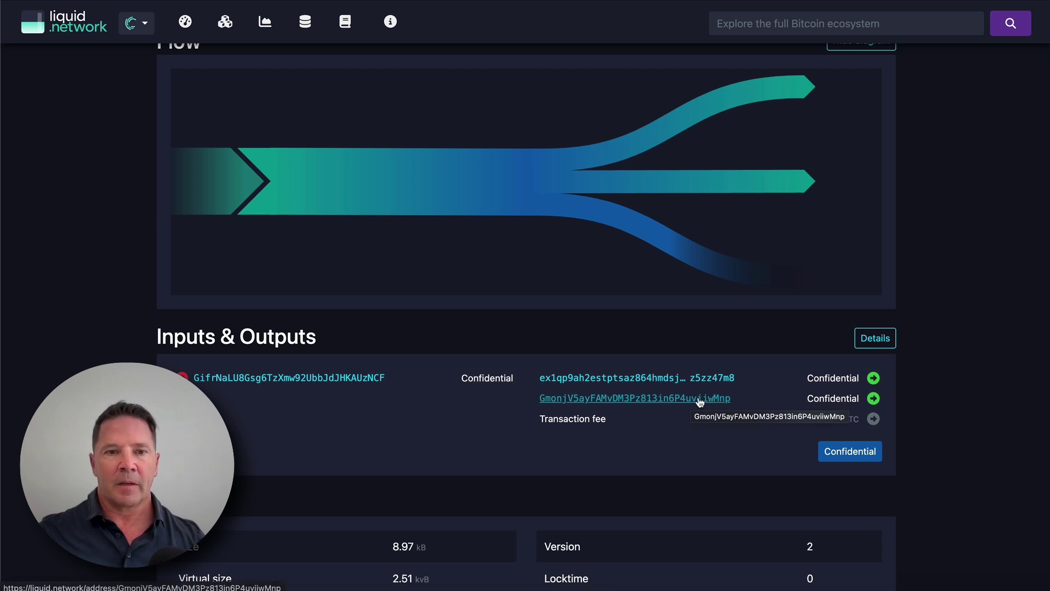
pyautogui.click(700, 399)
pyautogui.moveTo(441, 102)
pyautogui.mouseDown()
pyautogui.moveTo(322, 109)
pyautogui.moveTo(410, 120)
pyautogui.mouseUp()
pyautogui.moveTo(325, 108); pyautogui.dragTo(372, 99)
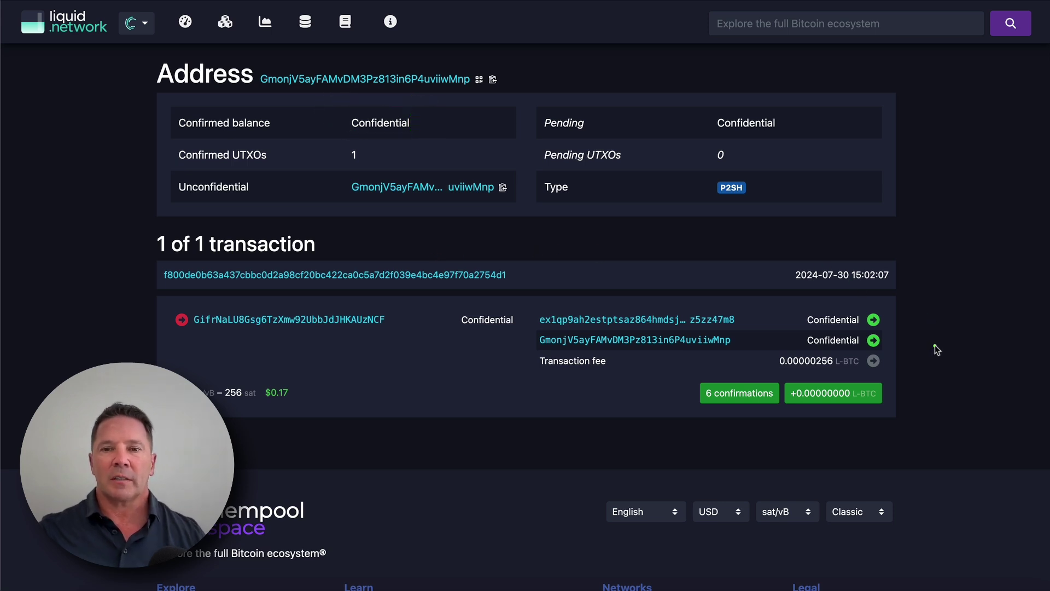
pyautogui.moveTo(868, 356); pyautogui.dragTo(768, 362)
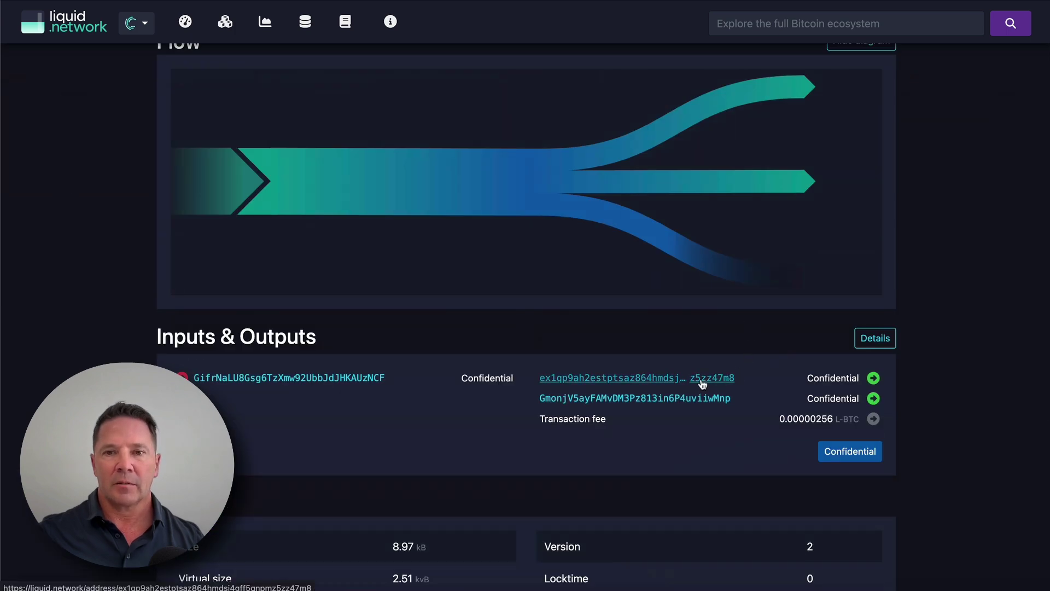
pyautogui.click(703, 378)
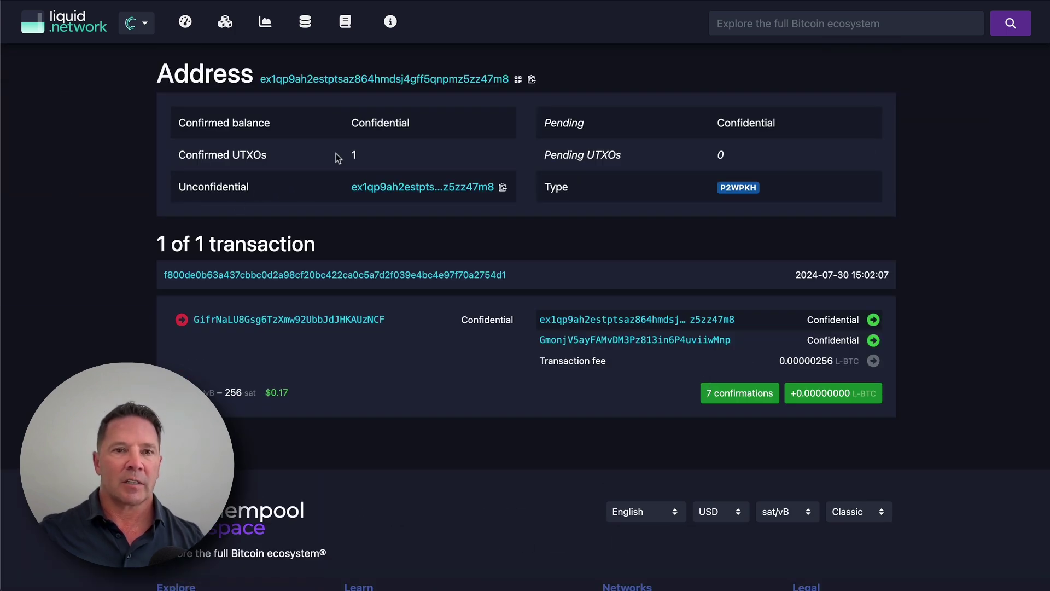
pyautogui.moveTo(436, 110); pyautogui.dragTo(427, 111)
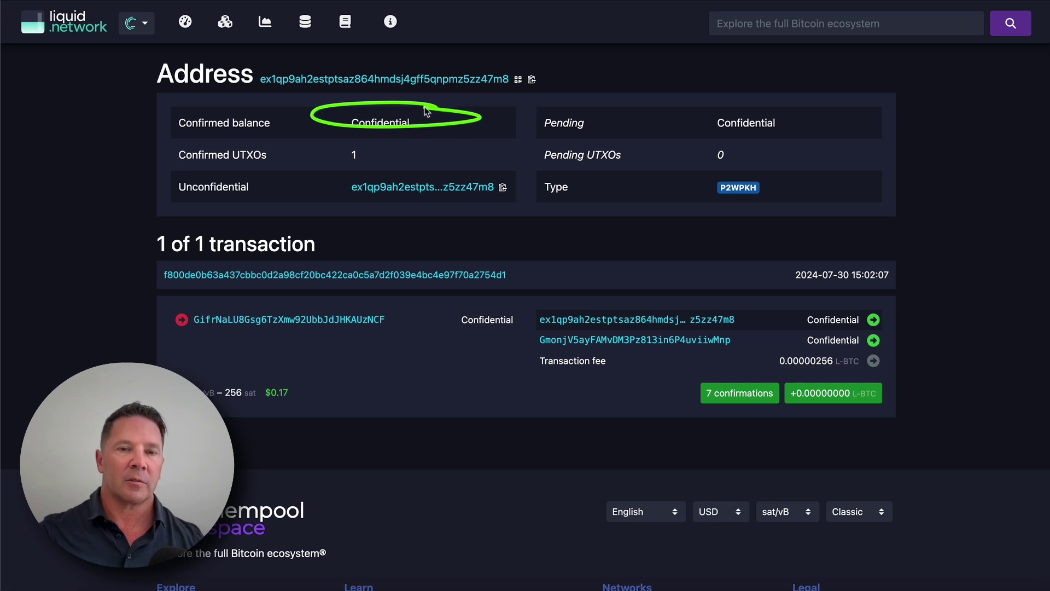
pyautogui.moveTo(366, 149); pyautogui.dragTo(385, 146)
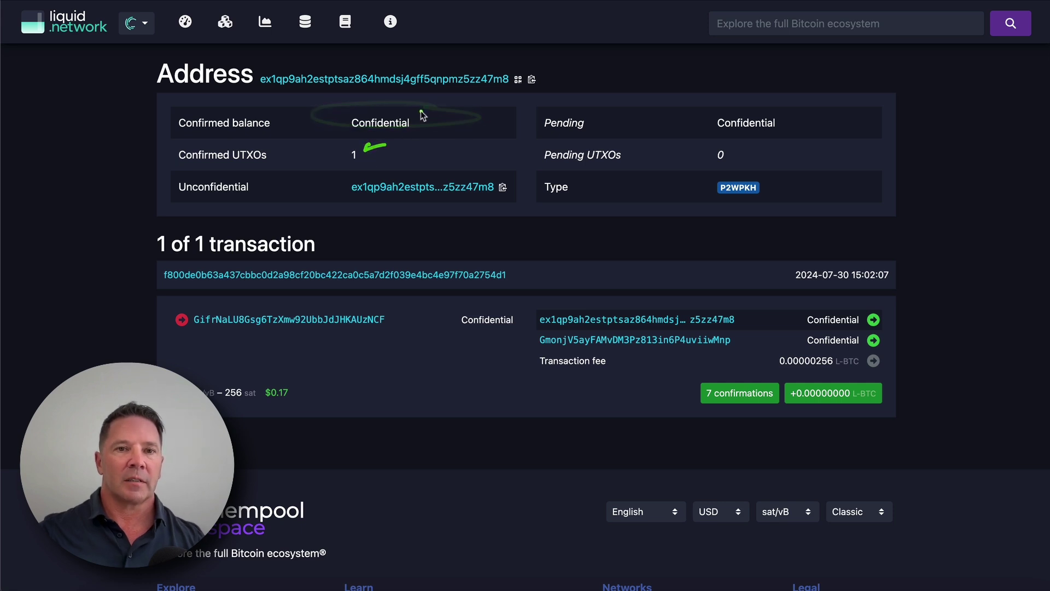
pyautogui.moveTo(778, 115); pyautogui.dragTo(785, 115)
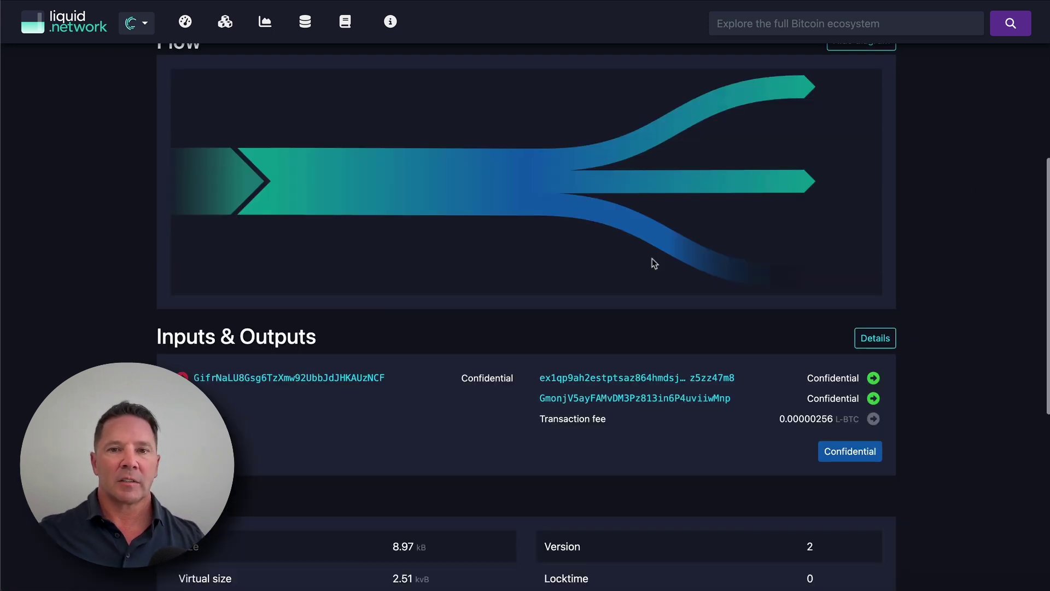
# Step: Inspect the payout's Flow diagram output bands, then return to SideSwap's completed 0.002 BTC peg-in
pyautogui.scroll(-3, 930, 339)
pyautogui.scroll(3, 963, 348)
pyautogui.scroll(2, 965, 350)
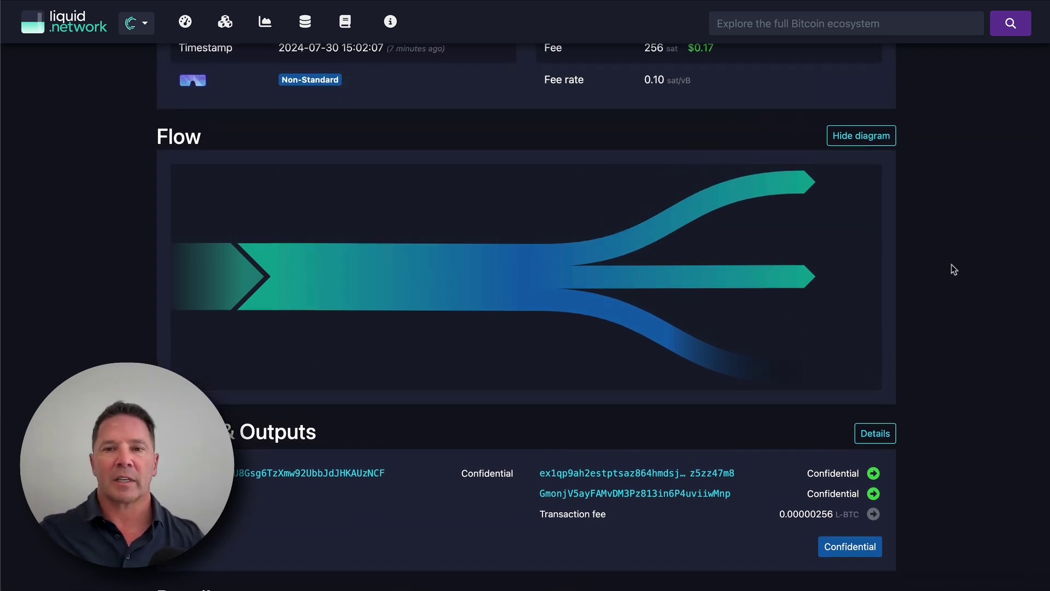
pyautogui.moveTo(742, 276)
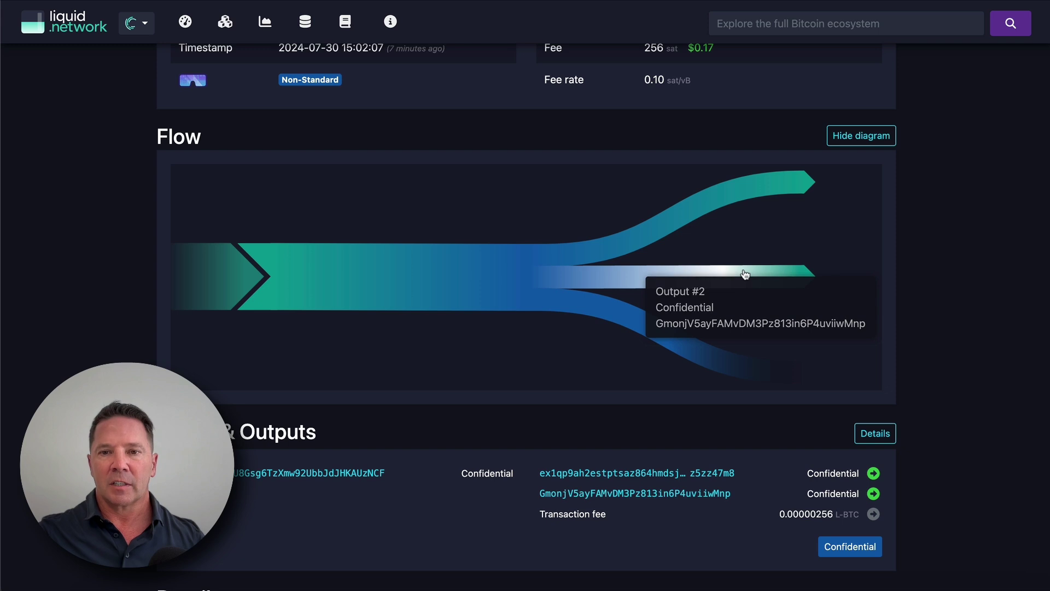
pyautogui.moveTo(793, 187)
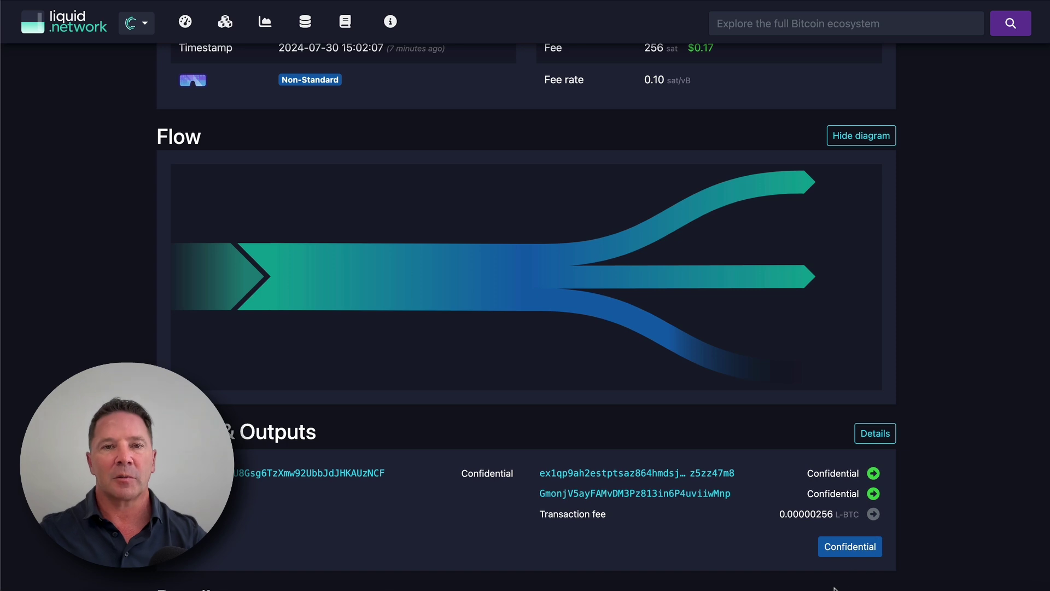
pyautogui.moveTo(823, 586)
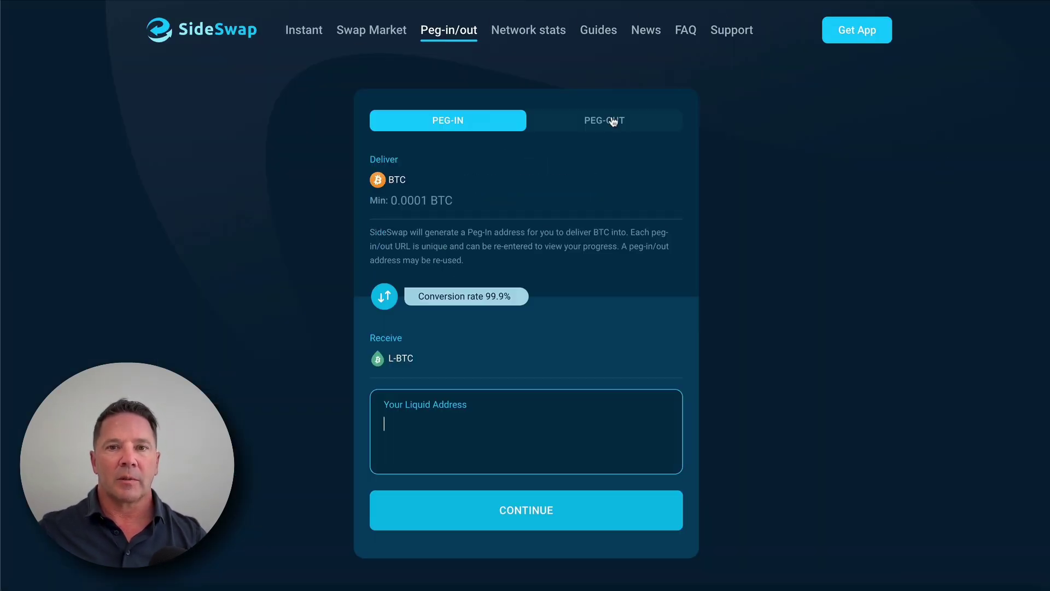
# Step: Switch SideSwap to a PEG-OUT from L-BTC to BTC and focus the BTC address box
pyautogui.click(611, 119)
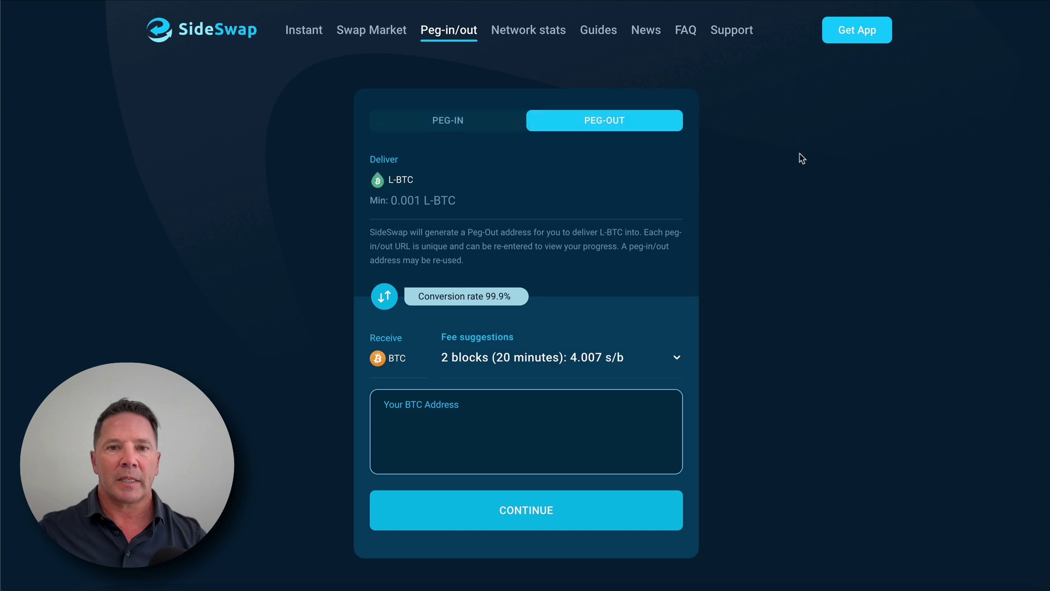
pyautogui.click(407, 411)
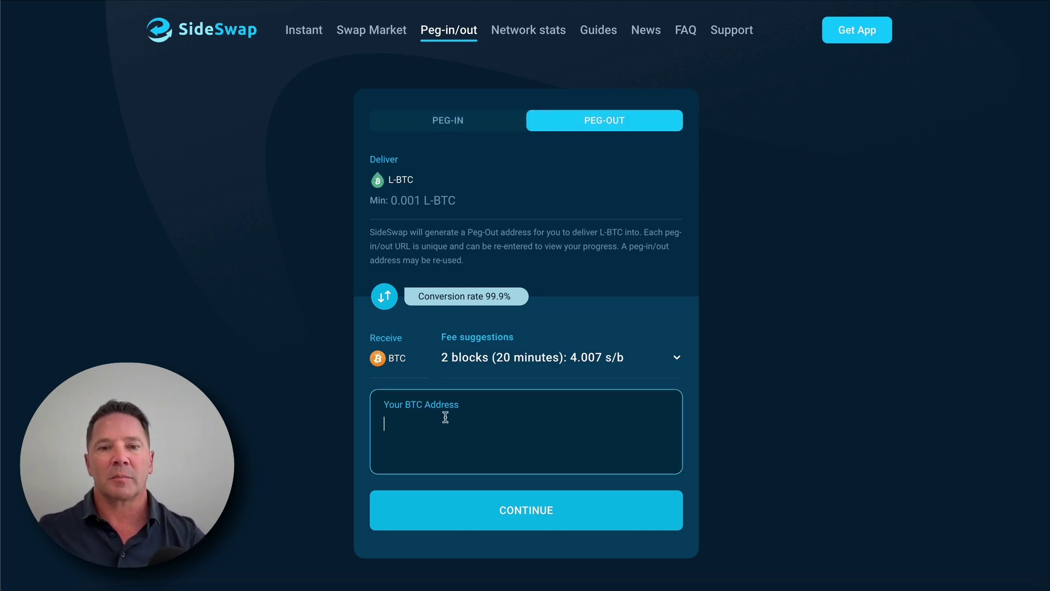
# Step: Show the receiving address and QR code for Green's On Chain Bitcoin account
pyautogui.moveTo(830, 588)
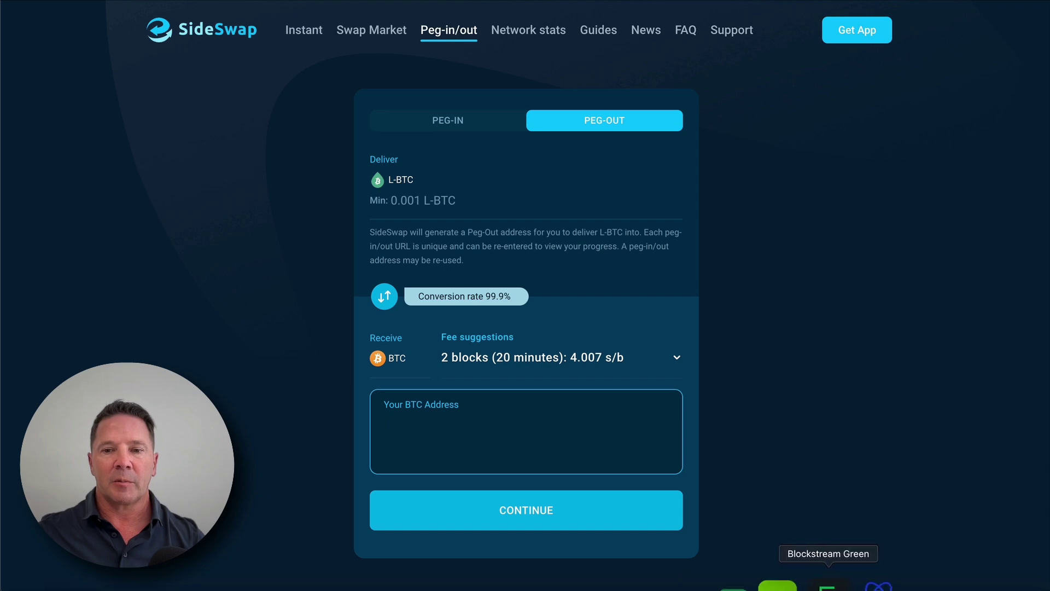
pyautogui.click(821, 585)
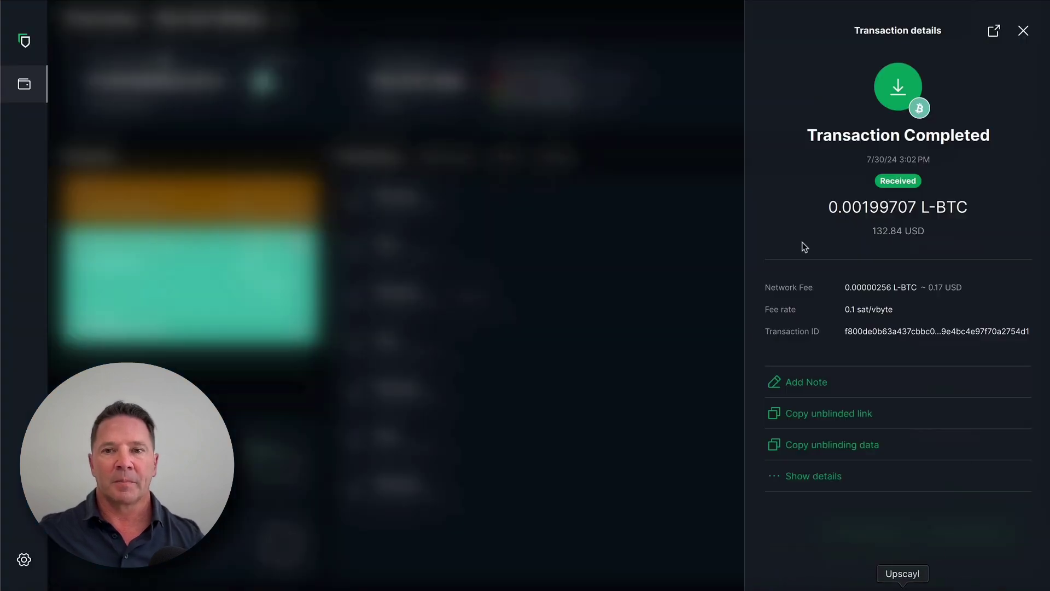
pyautogui.click(665, 225)
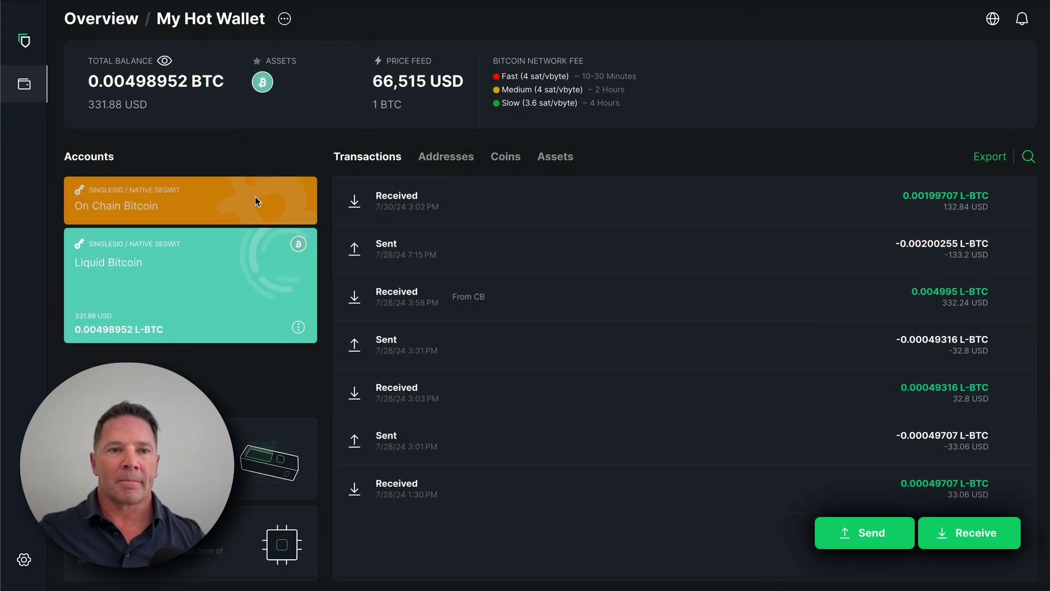
pyautogui.click(255, 195)
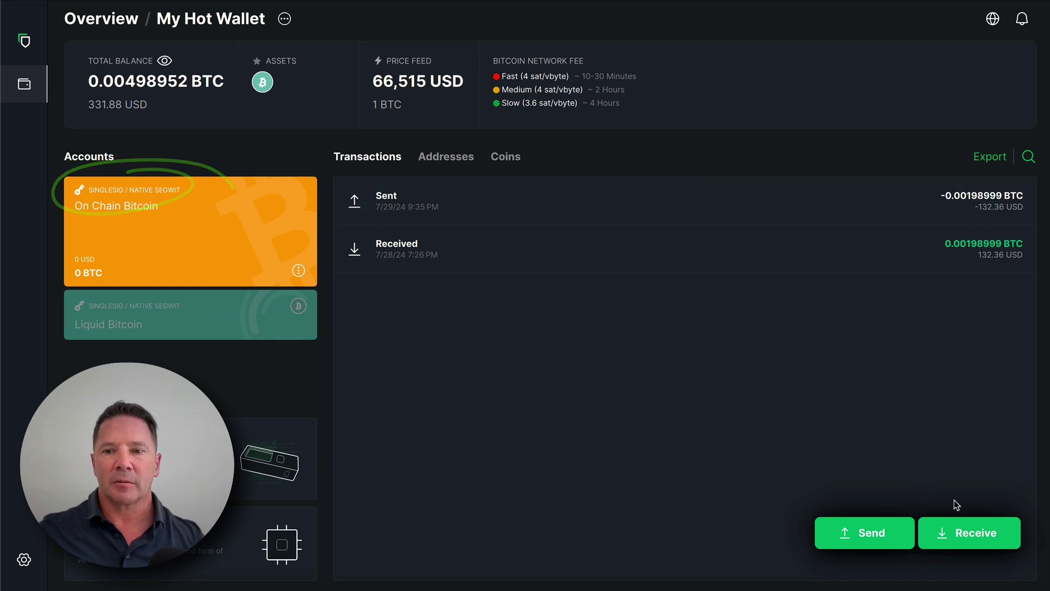
pyautogui.click(981, 533)
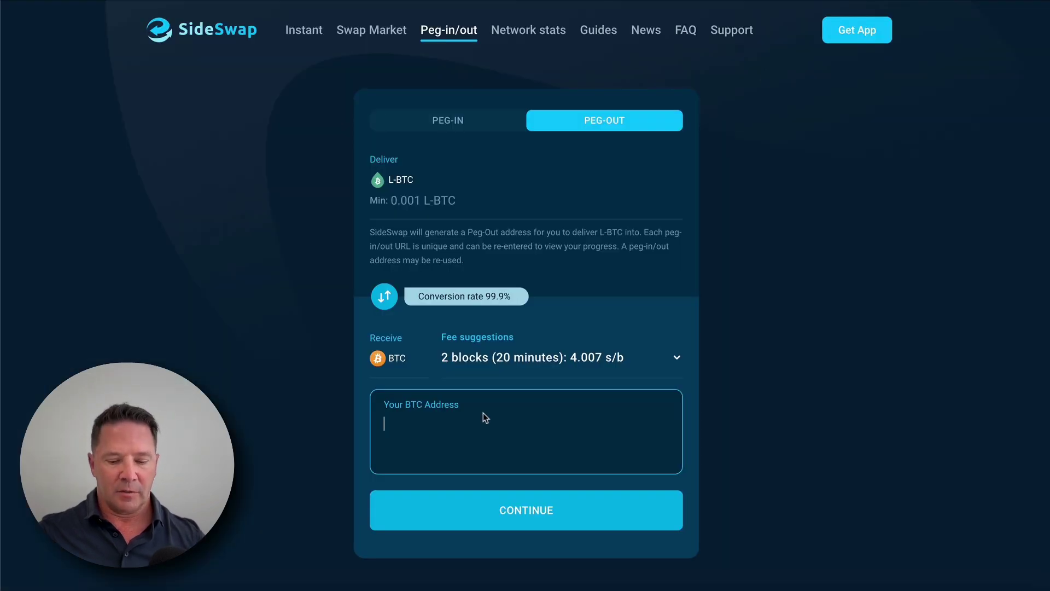
# Step: Paste the BTC address, then generate and copy the L-BTC peg-out deposit address
pyautogui.hotkey('ctrl', 'v')
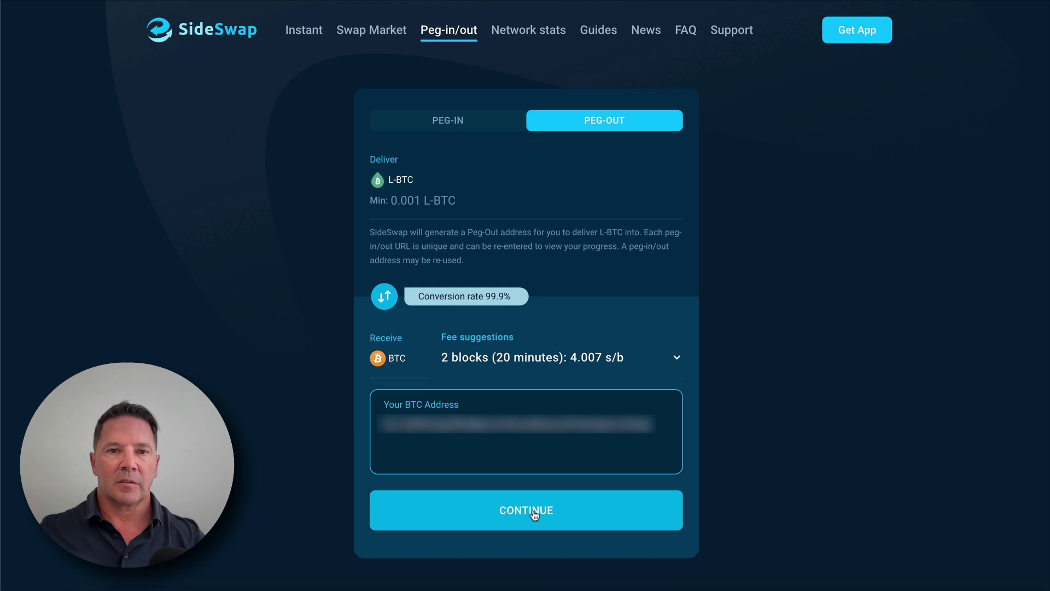
pyautogui.click(534, 510)
pyautogui.moveTo(463, 132); pyautogui.dragTo(548, 130)
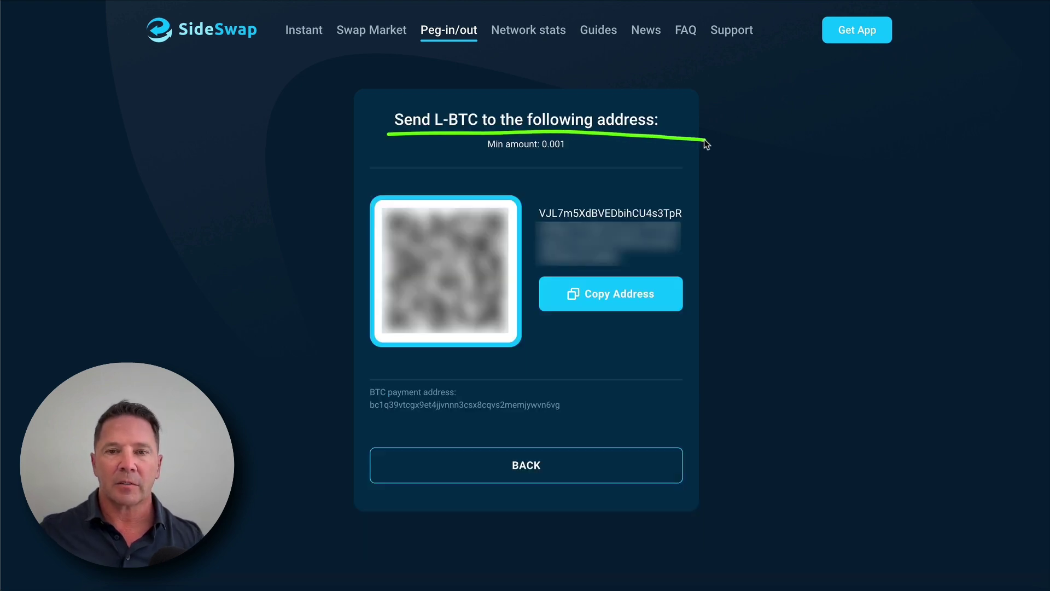
pyautogui.moveTo(616, 183)
pyautogui.mouseDown()
pyautogui.moveTo(620, 167)
pyautogui.moveTo(599, 196)
pyautogui.mouseUp()
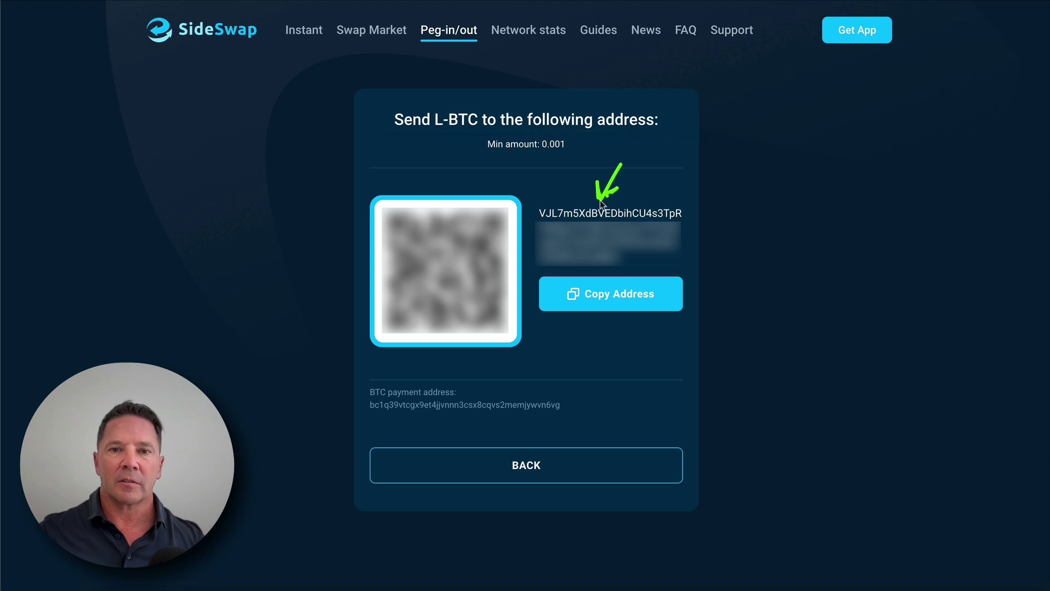
pyautogui.moveTo(757, 269); pyautogui.dragTo(672, 265)
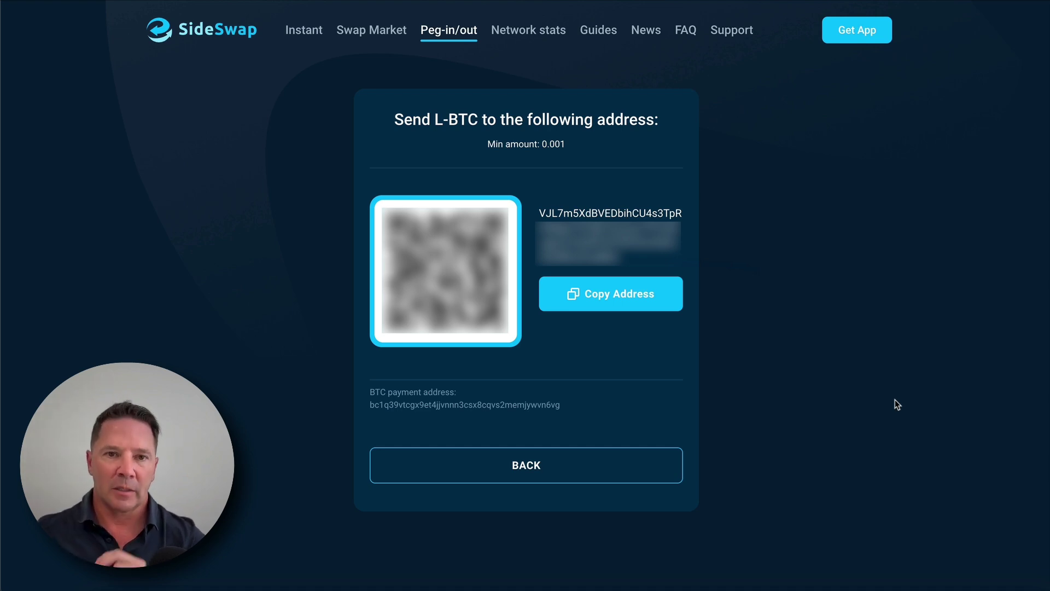
pyautogui.click(620, 295)
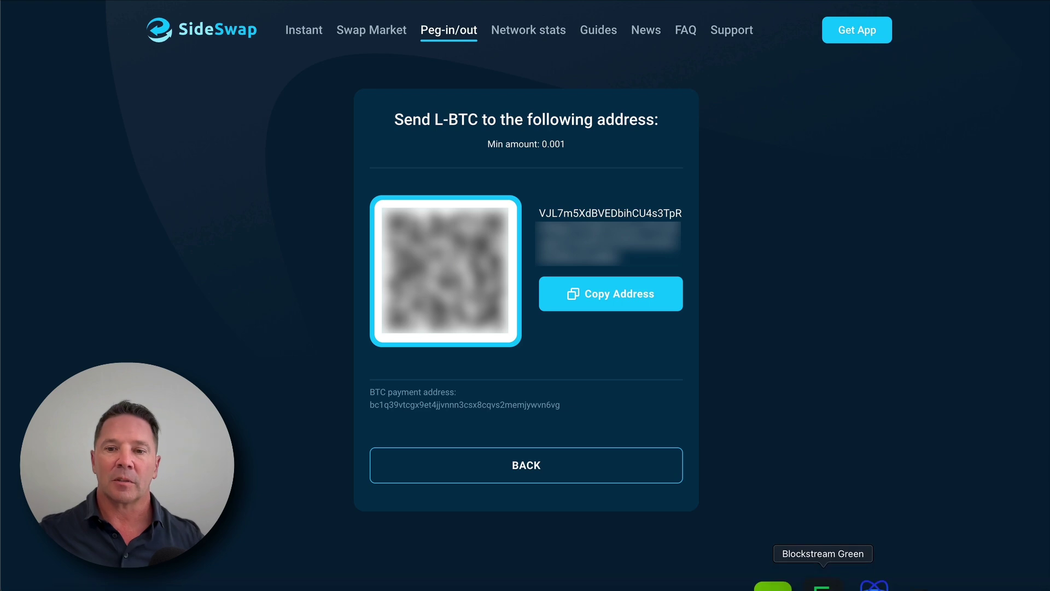
# Step: In Blockstream Green, close Receive and select the Liquid Bitcoin account
pyautogui.click(822, 585)
pyautogui.click(236, 320)
pyautogui.click(235, 319)
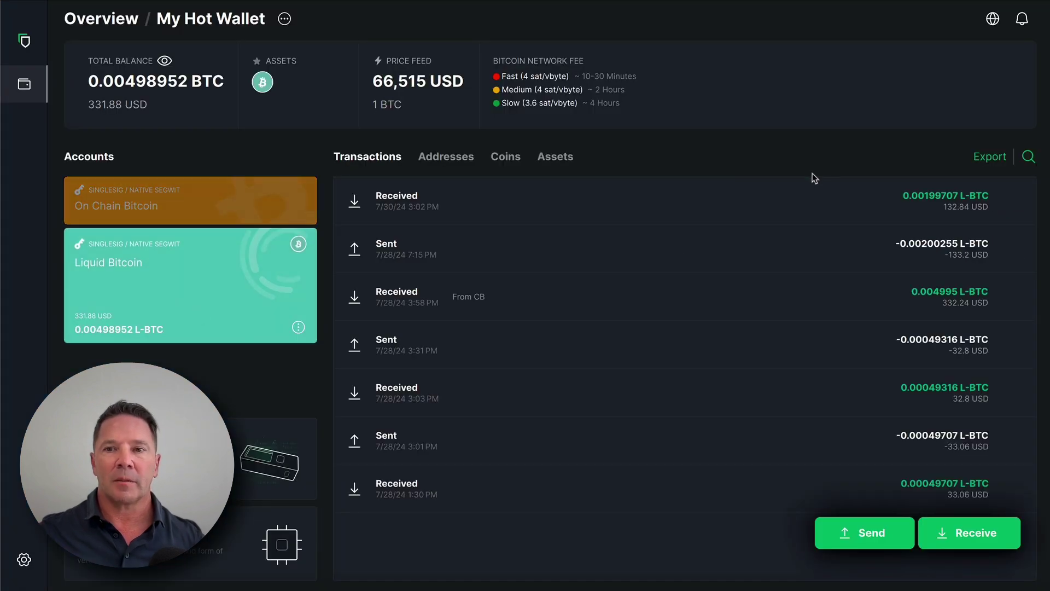
# Step: Start a Liquid payment to the pasted peg-out address, noting SideSwap's 0.001 L-BTC minimum
pyautogui.click(857, 532)
pyautogui.hotkey('ctrl', 'v')
pyautogui.click(967, 251)
pyautogui.click(1016, 312)
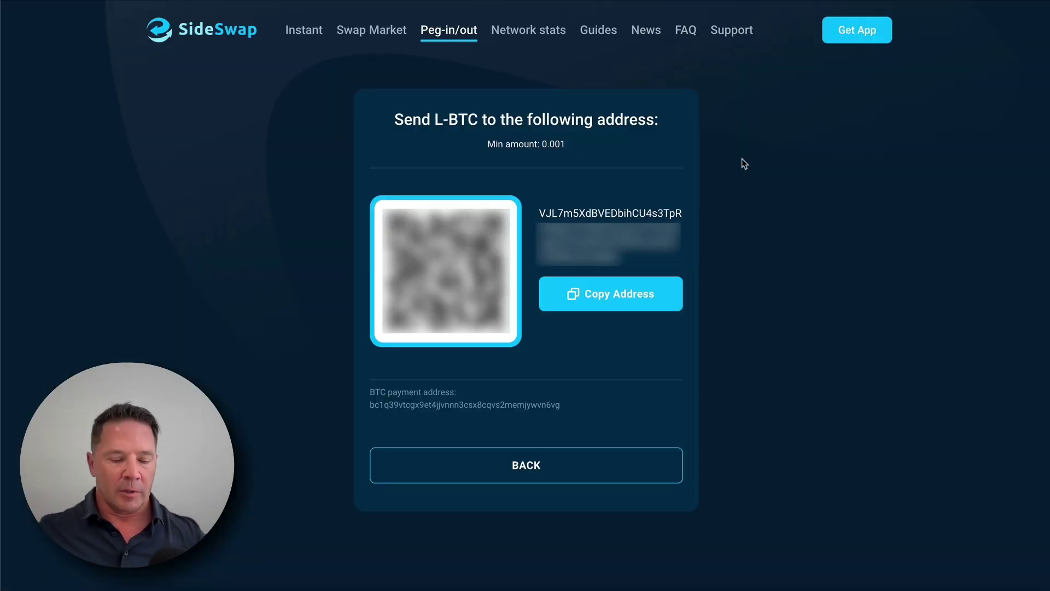
pyautogui.moveTo(600, 96); pyautogui.dragTo(484, 104)
pyautogui.moveTo(472, 173)
pyautogui.mouseDown()
pyautogui.moveTo(585, 123)
pyautogui.moveTo(461, 125)
pyautogui.moveTo(586, 168)
pyautogui.moveTo(470, 102)
pyautogui.mouseUp()
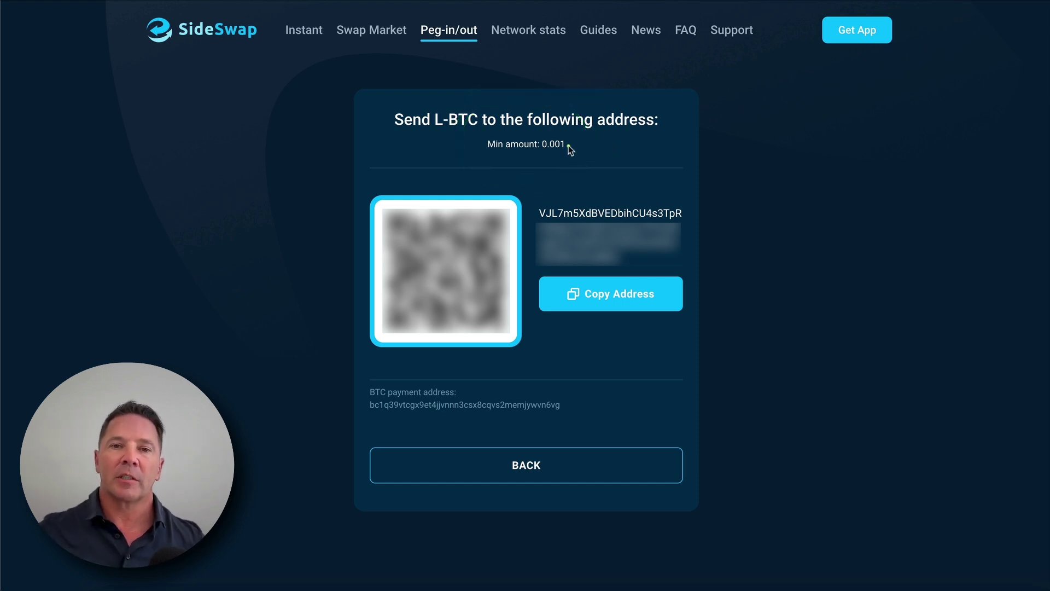
pyautogui.moveTo(585, 188); pyautogui.dragTo(609, 190)
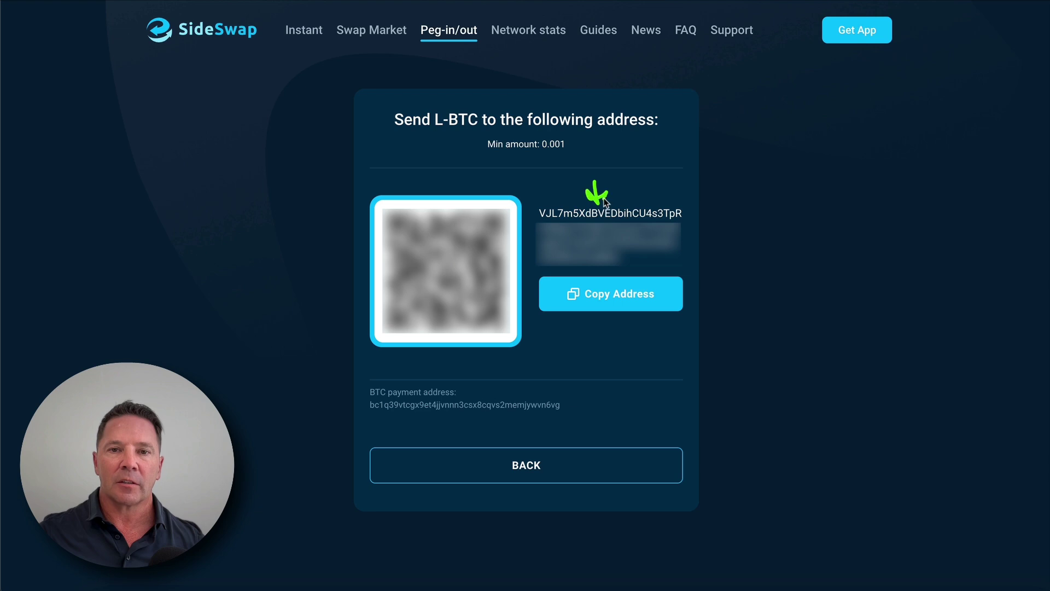
pyautogui.moveTo(573, 139)
pyautogui.mouseDown()
pyautogui.moveTo(549, 141)
pyautogui.moveTo(539, 159)
pyautogui.moveTo(575, 149)
pyautogui.moveTo(528, 133)
pyautogui.moveTo(551, 124)
pyautogui.mouseUp()
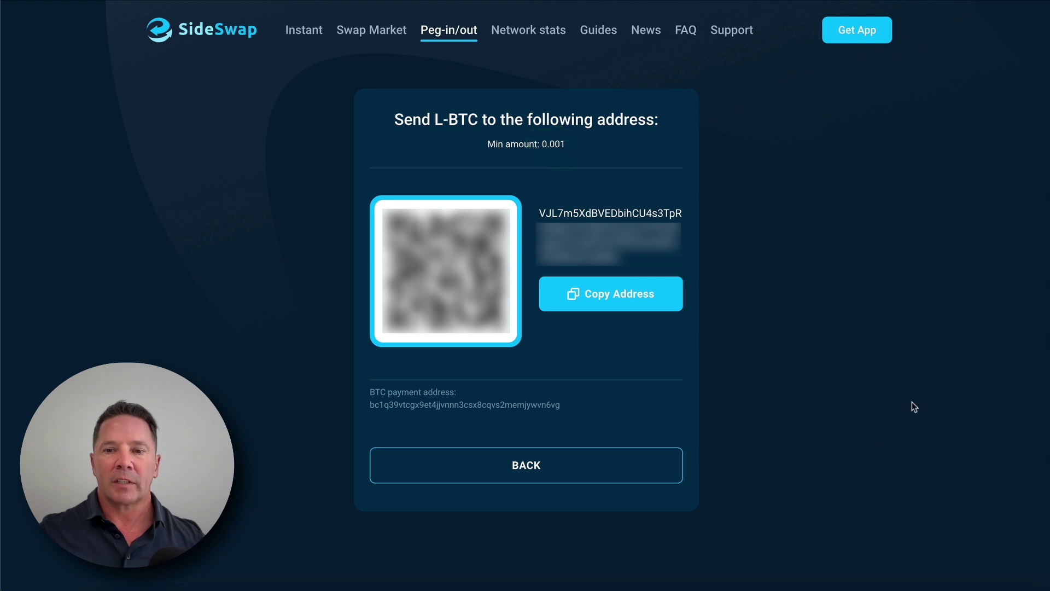
pyautogui.click(823, 586)
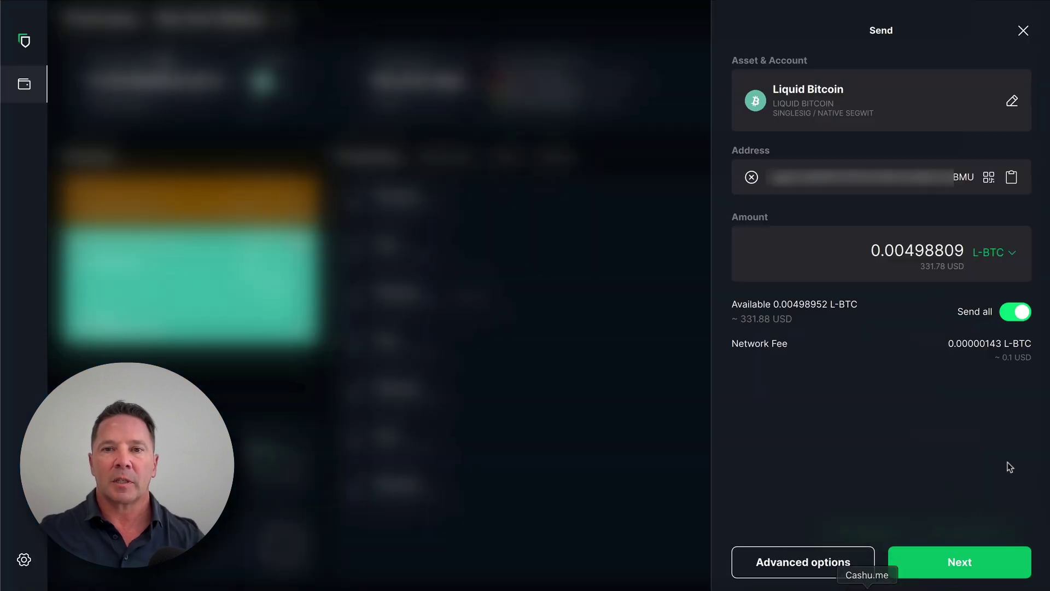
# Step: Set the amount to 0.003 L-BTC and confirm the transaction (fee 0.00000266 L-BTC)
pyautogui.click(1015, 311)
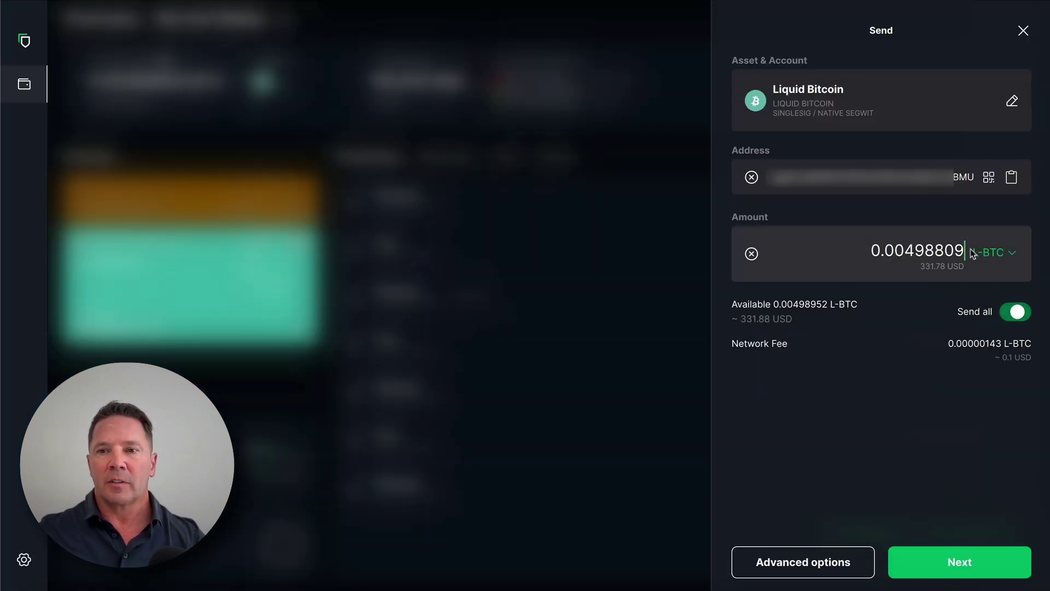
pyautogui.write('0.00')
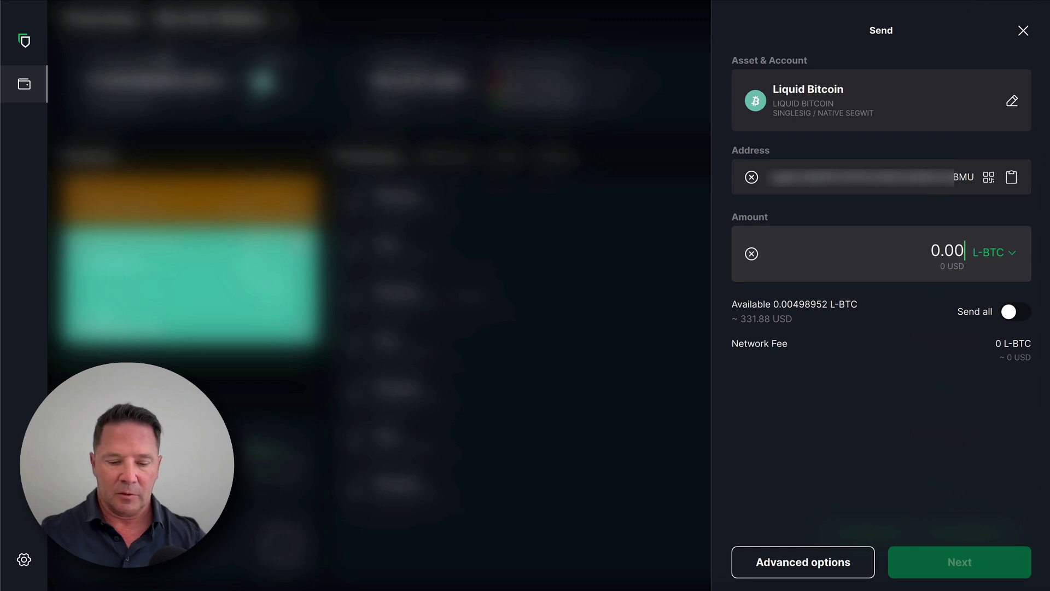
pyautogui.write('3')
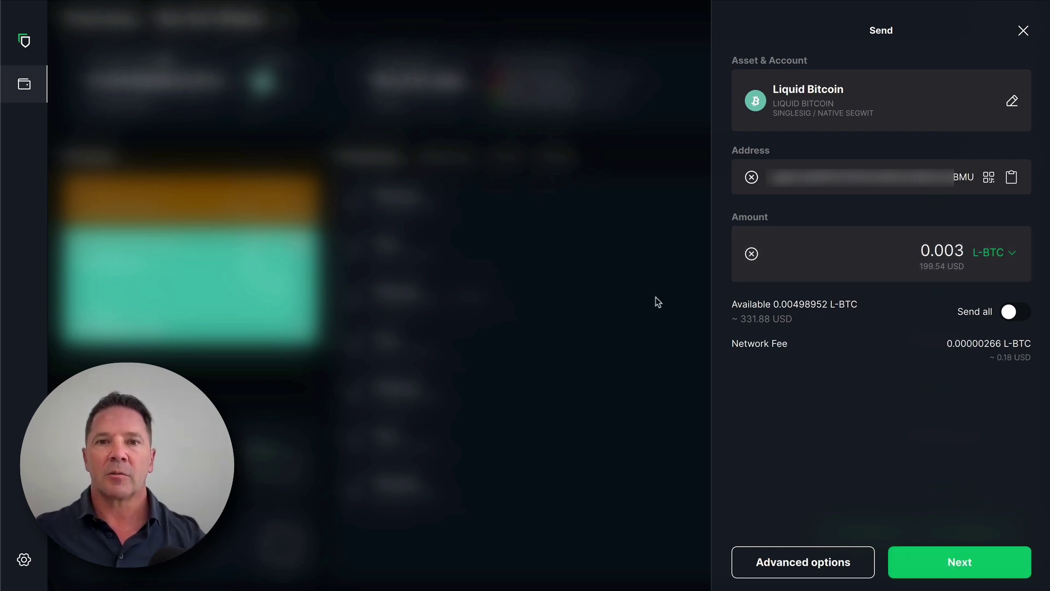
pyautogui.moveTo(996, 363); pyautogui.dragTo(1032, 368)
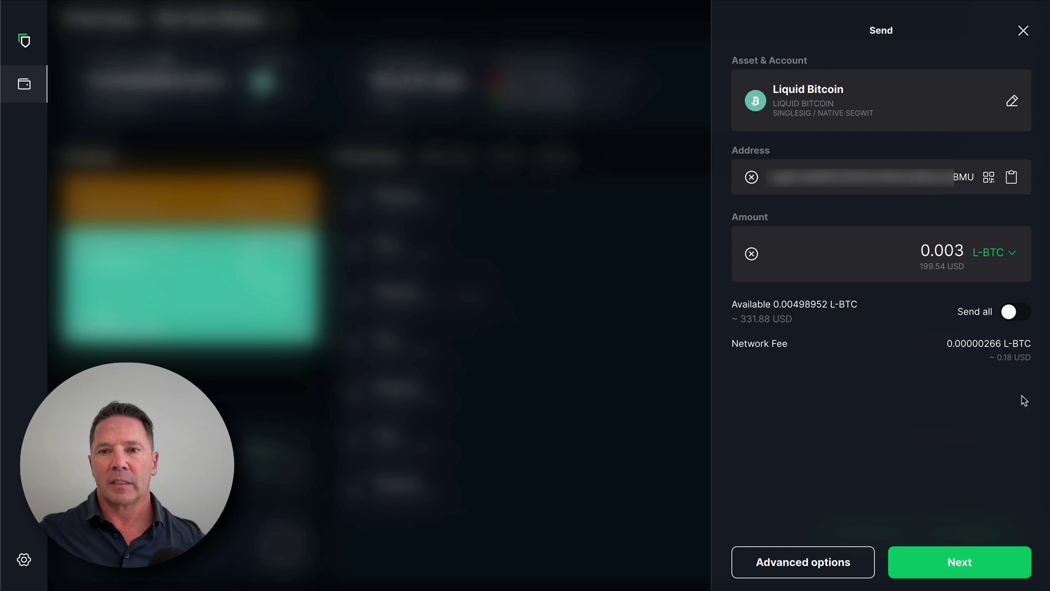
pyautogui.click(962, 565)
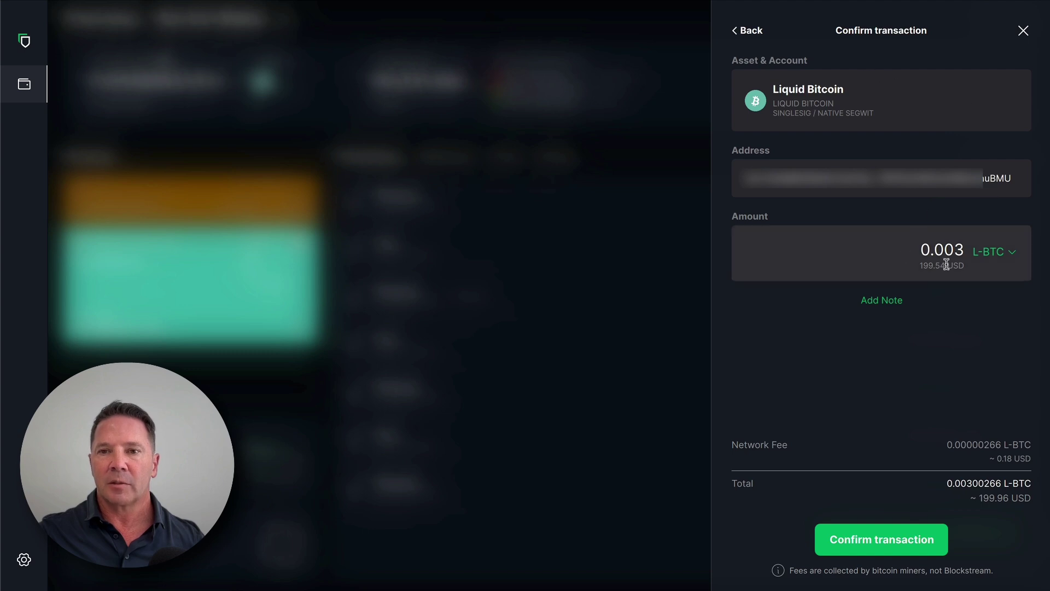
pyautogui.click(868, 542)
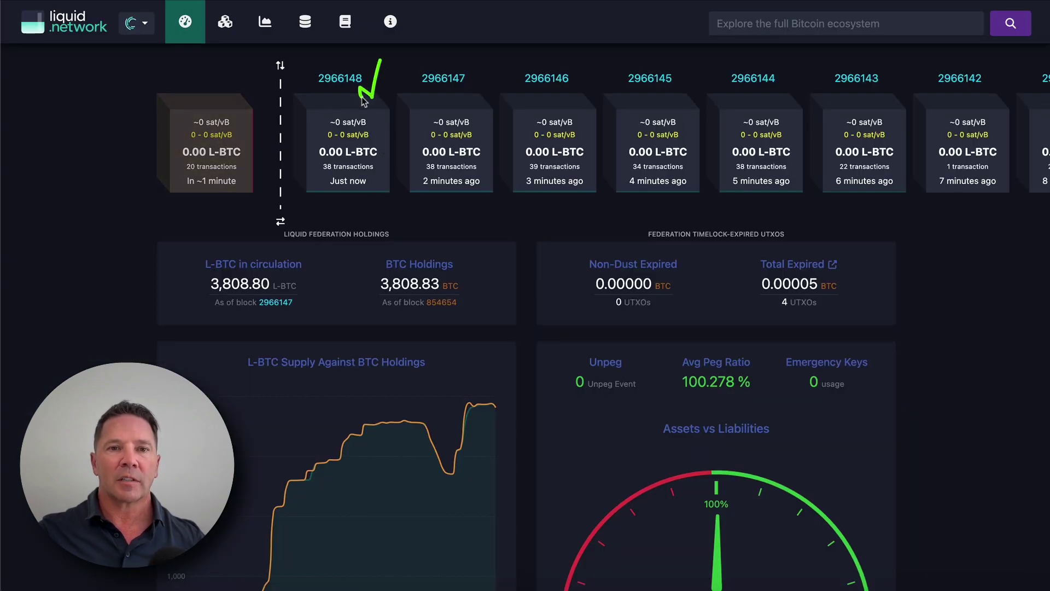
# Step: Mark the pending block after 2966148 and recent block ages, then return to mempool.space
pyautogui.moveTo(230, 186)
pyautogui.mouseDown()
pyautogui.moveTo(188, 191)
pyautogui.moveTo(241, 183)
pyautogui.mouseUp()
pyautogui.moveTo(489, 170); pyautogui.dragTo(472, 201)
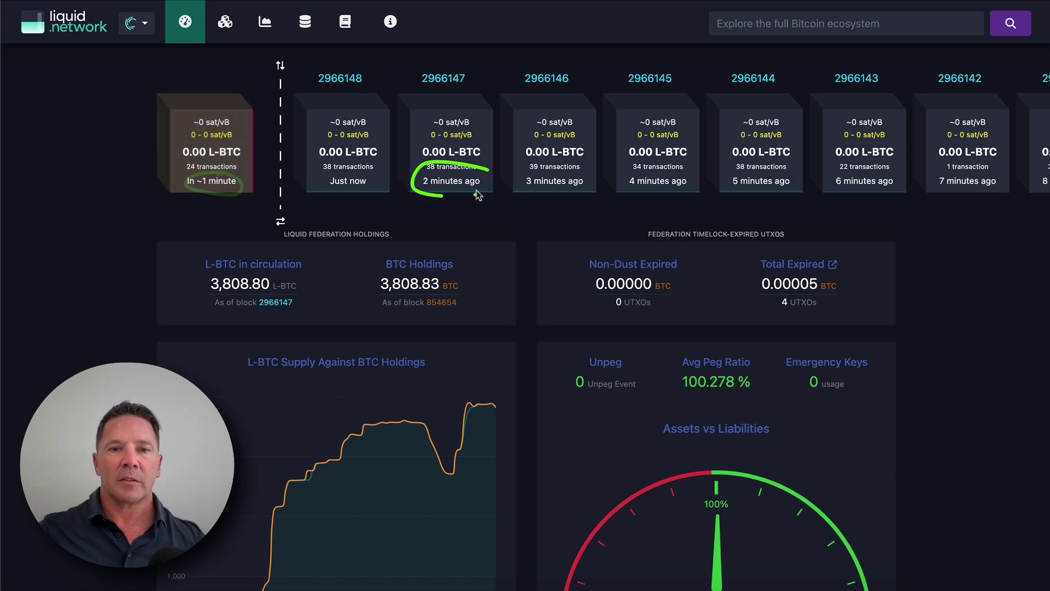
pyautogui.moveTo(533, 172)
pyautogui.mouseDown()
pyautogui.moveTo(621, 185)
pyautogui.moveTo(680, 167)
pyautogui.mouseUp()
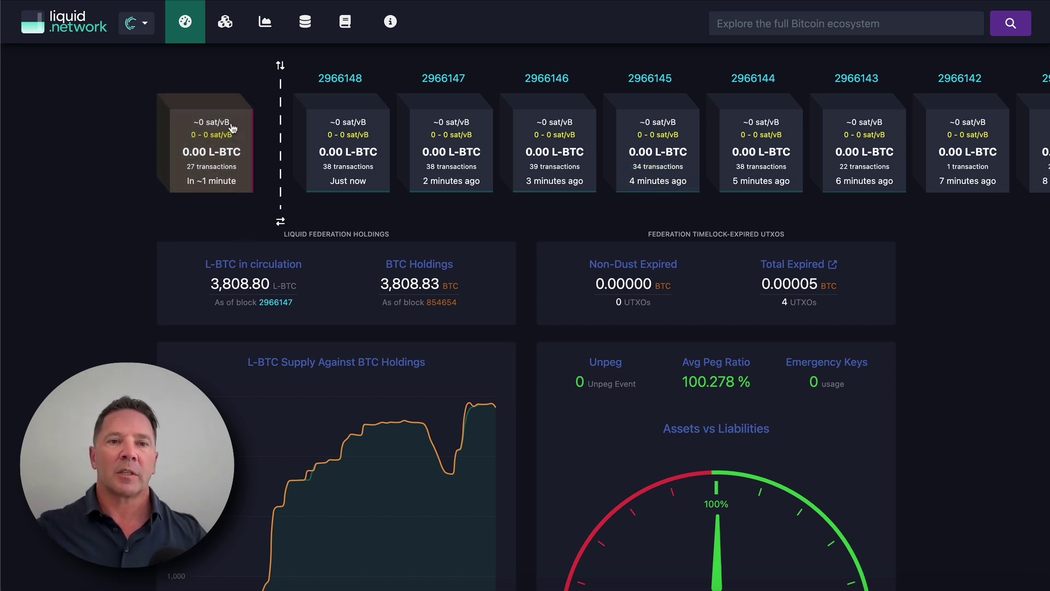
pyautogui.moveTo(181, 104); pyautogui.dragTo(263, 170)
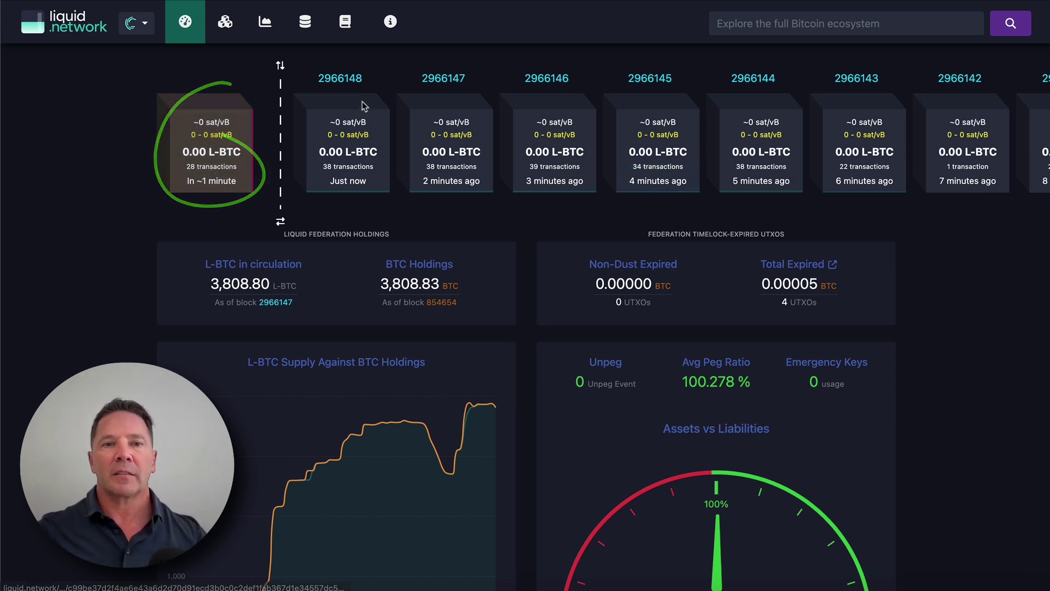
pyautogui.moveTo(229, 122)
pyautogui.mouseDown()
pyautogui.moveTo(355, 107)
pyautogui.moveTo(369, 118)
pyautogui.moveTo(361, 127)
pyautogui.mouseUp()
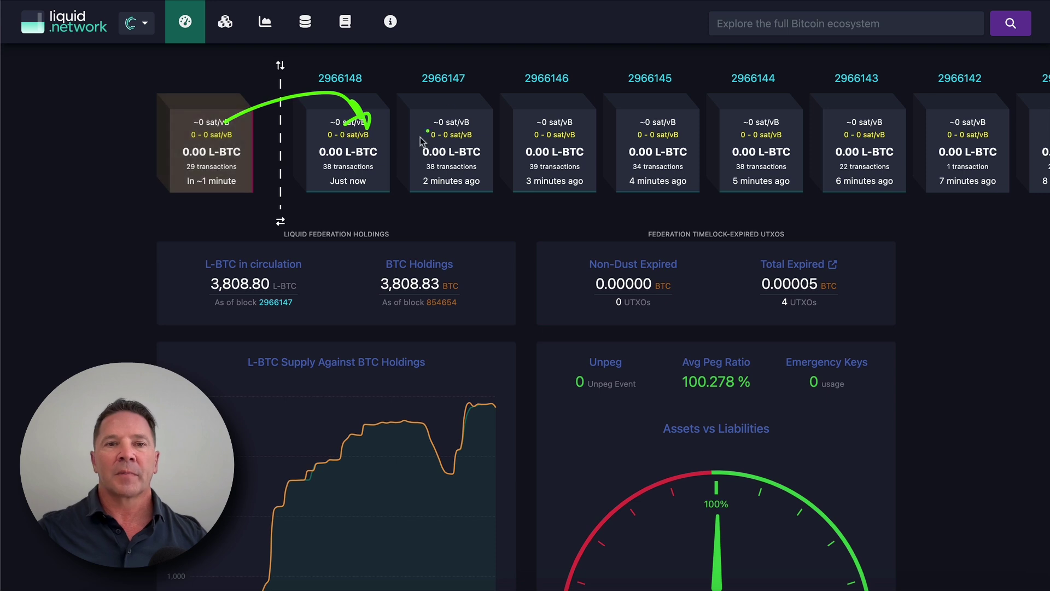
pyautogui.moveTo(494, 64); pyautogui.dragTo(507, 226)
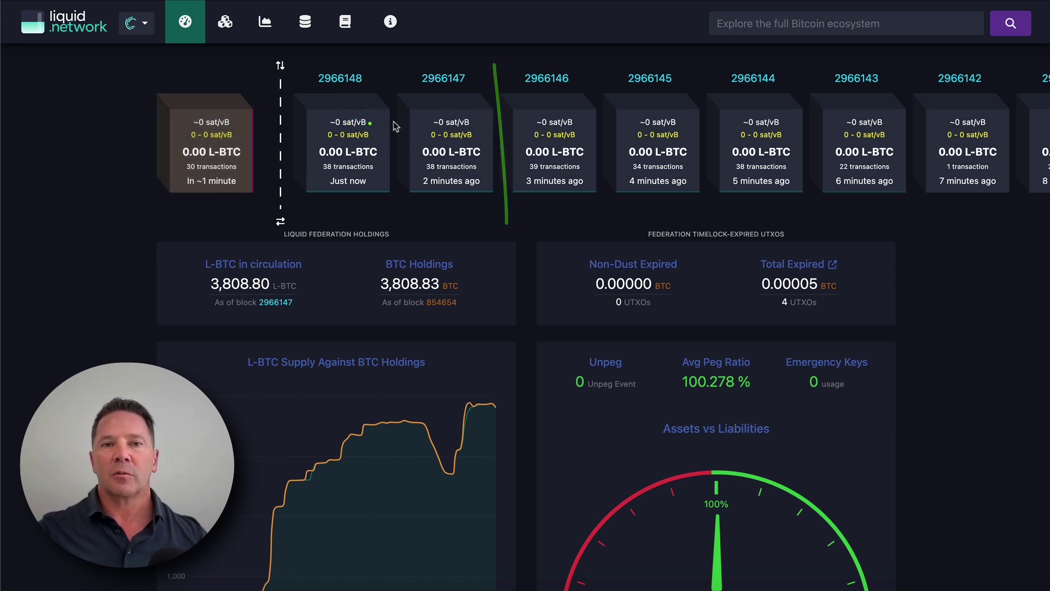
pyautogui.moveTo(525, 135); pyautogui.dragTo(878, 133)
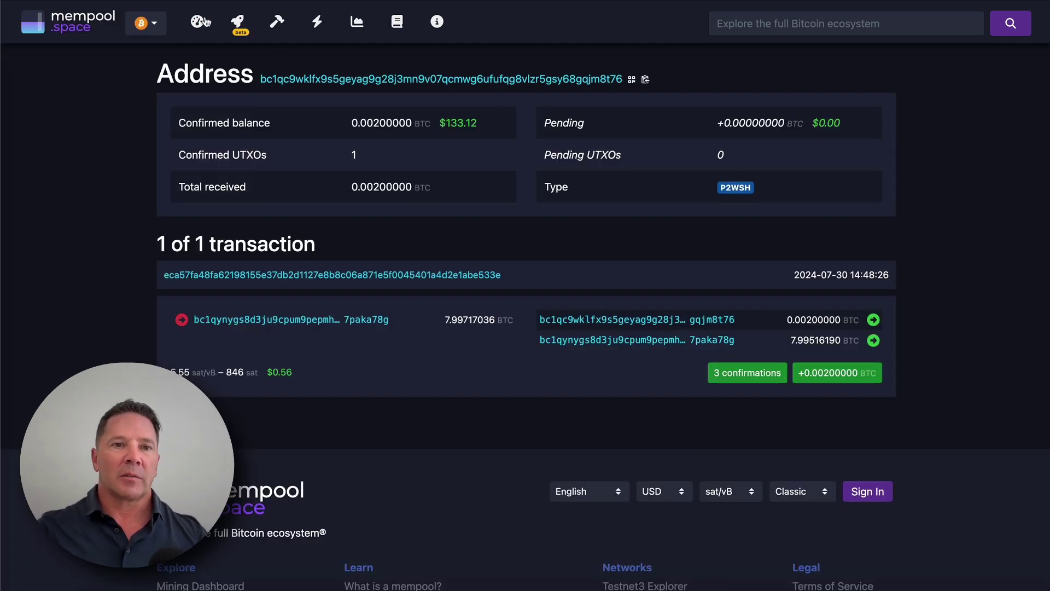
pyautogui.click(208, 20)
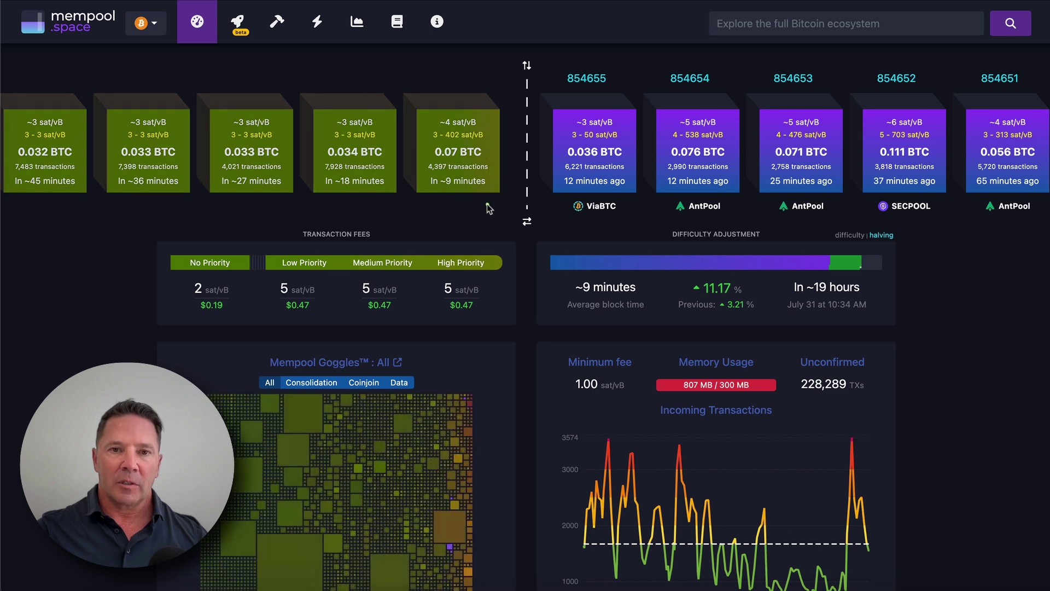